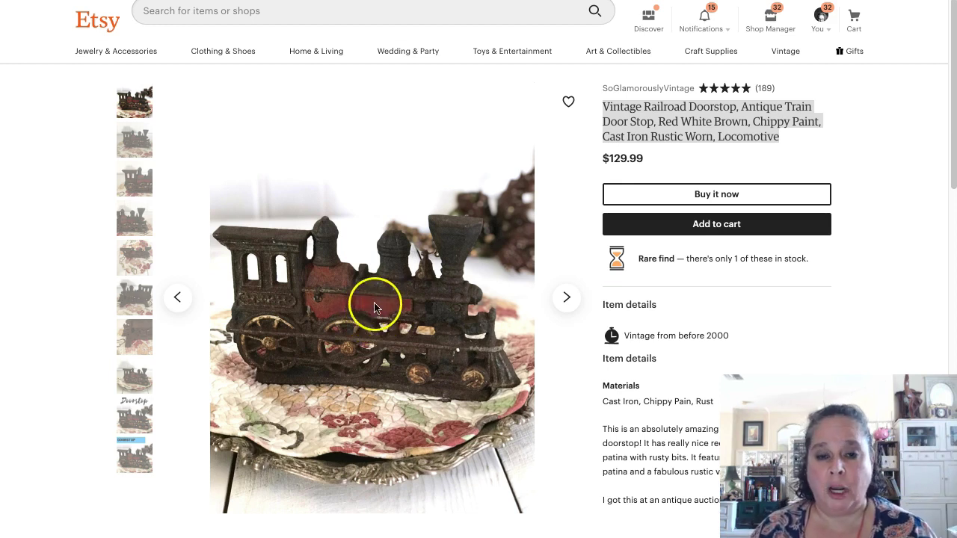
Flip back and forth through the first three doorstop listing photos.
click(134, 417)
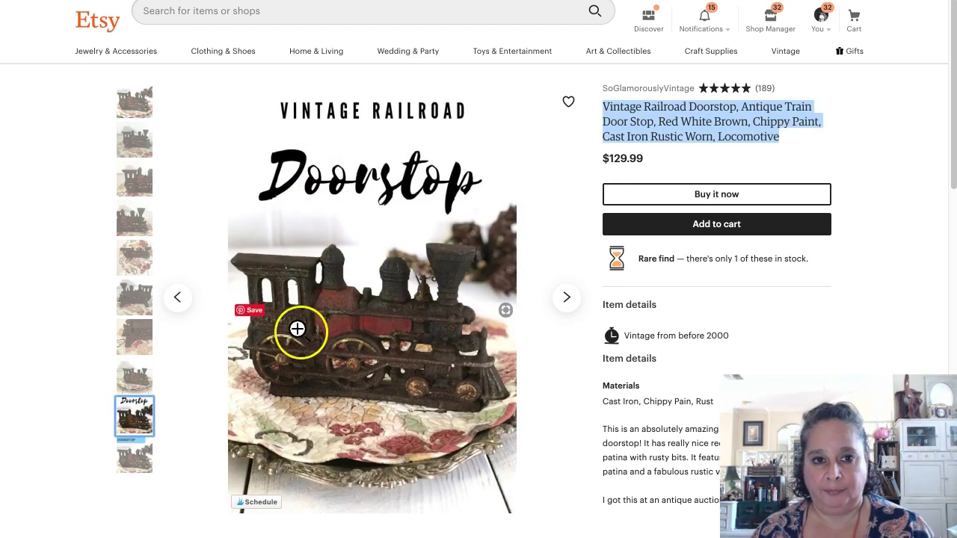
click(132, 105)
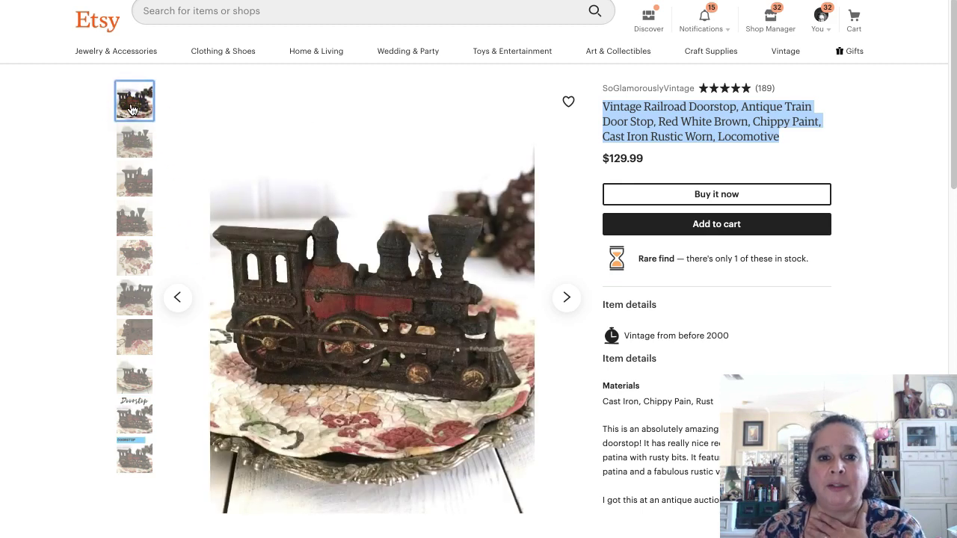
click(131, 146)
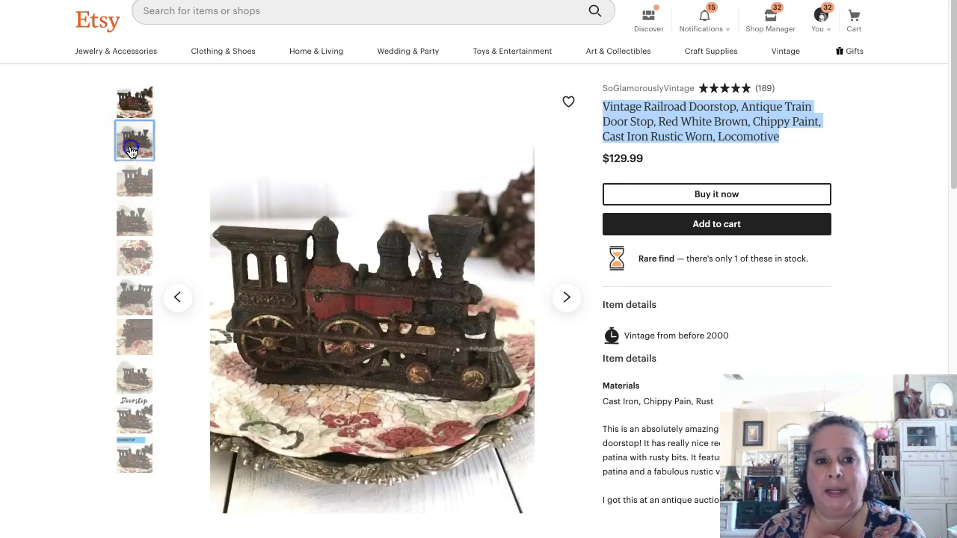
click(132, 191)
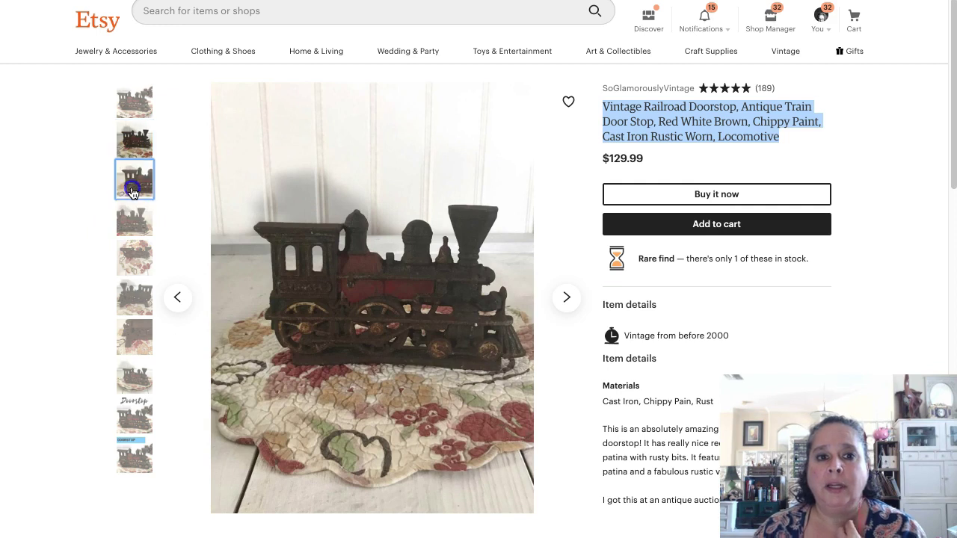
click(135, 105)
click(133, 140)
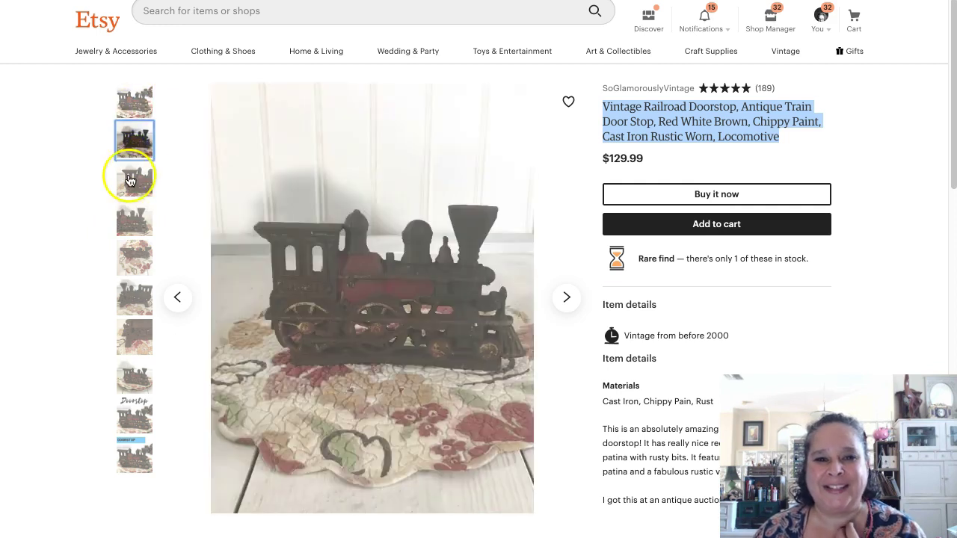
click(129, 180)
Step through the fourth to eighth photos, ending on the Doorstop title graphic.
click(134, 218)
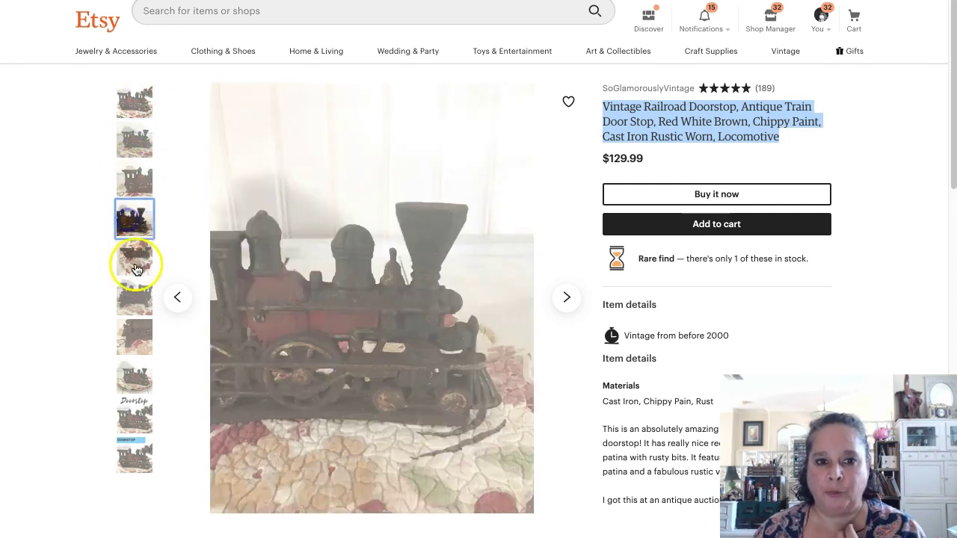
click(135, 267)
click(132, 298)
click(128, 336)
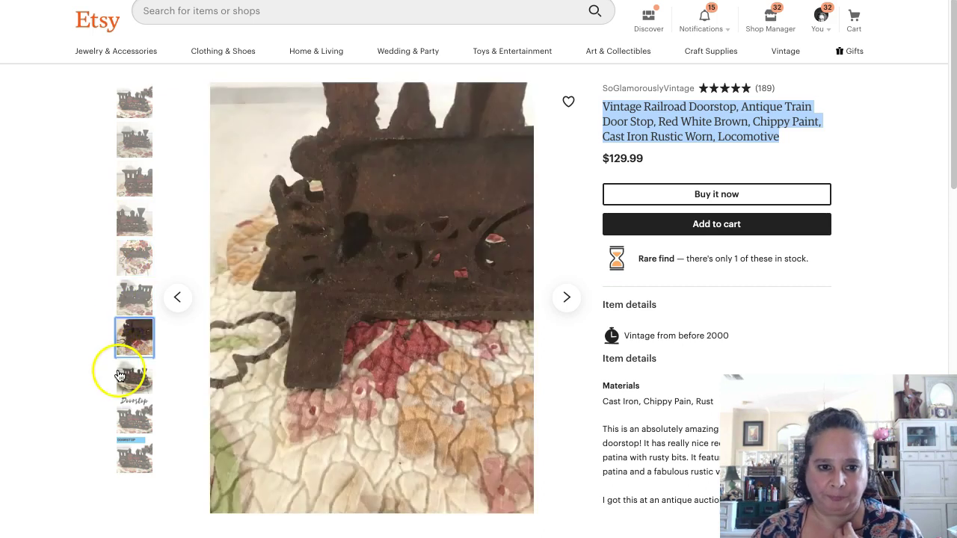
click(120, 375)
click(121, 433)
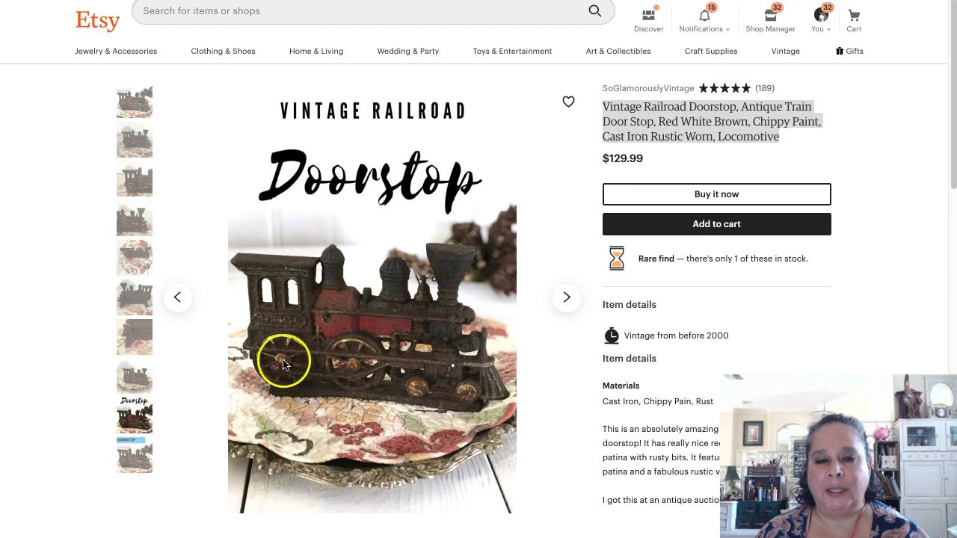
key(super+Tab)
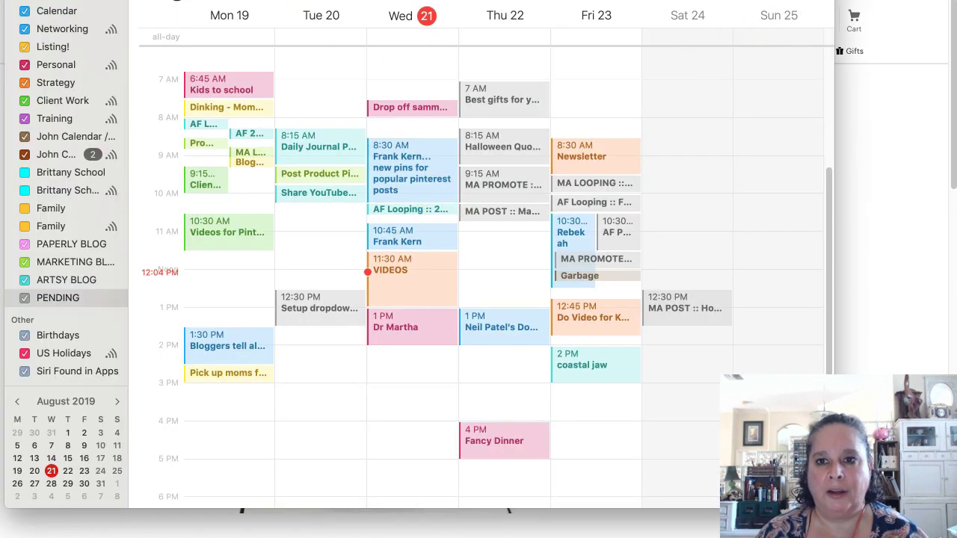
Page the calendar by week until October 7–13, 2019 is shown.
key(super+Right)
key(super+Right)
key(super+Right)
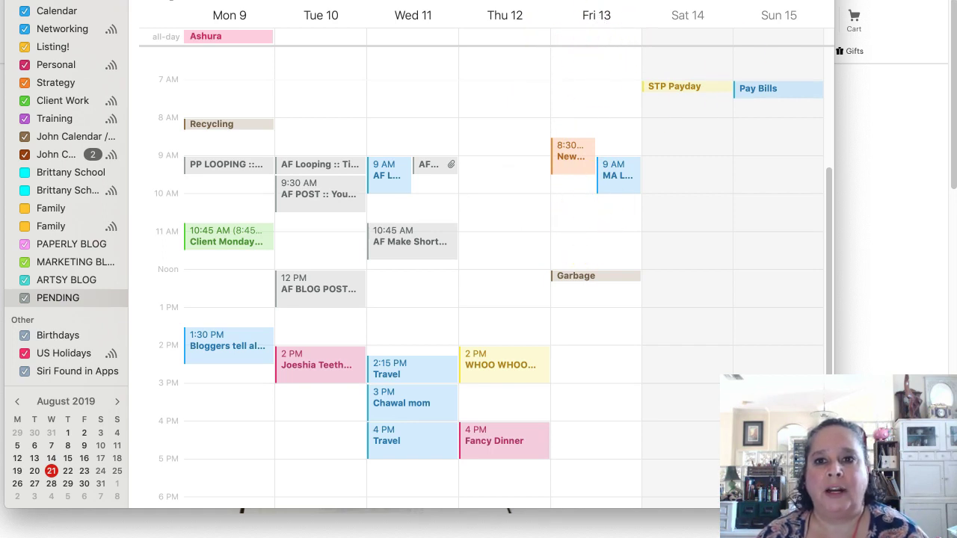
key(super+Right)
key(super+Right)
key(super+Right)
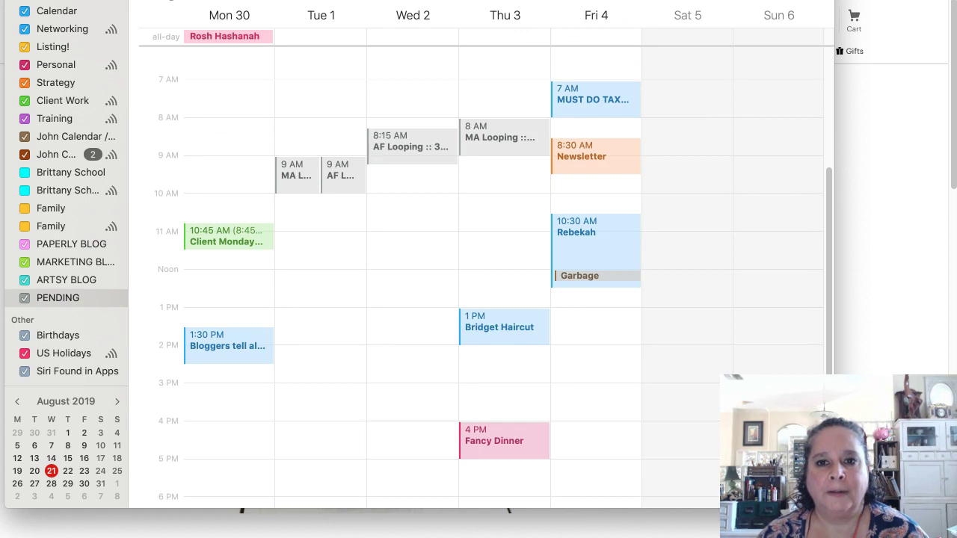
key(super+Left)
key(super+Left)
key(super+Left)
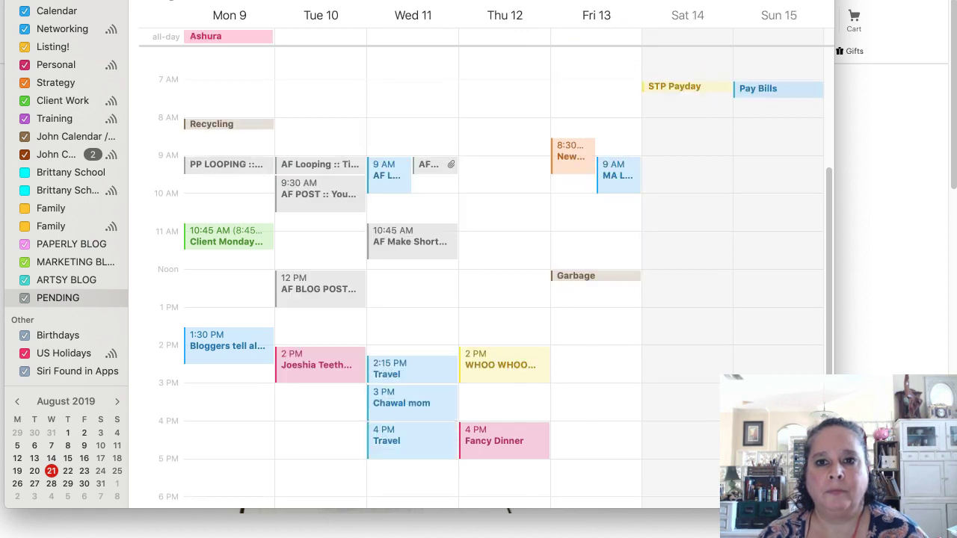
key(super+Right)
key(super+Right)
key(super+Right)
key(super+Right)
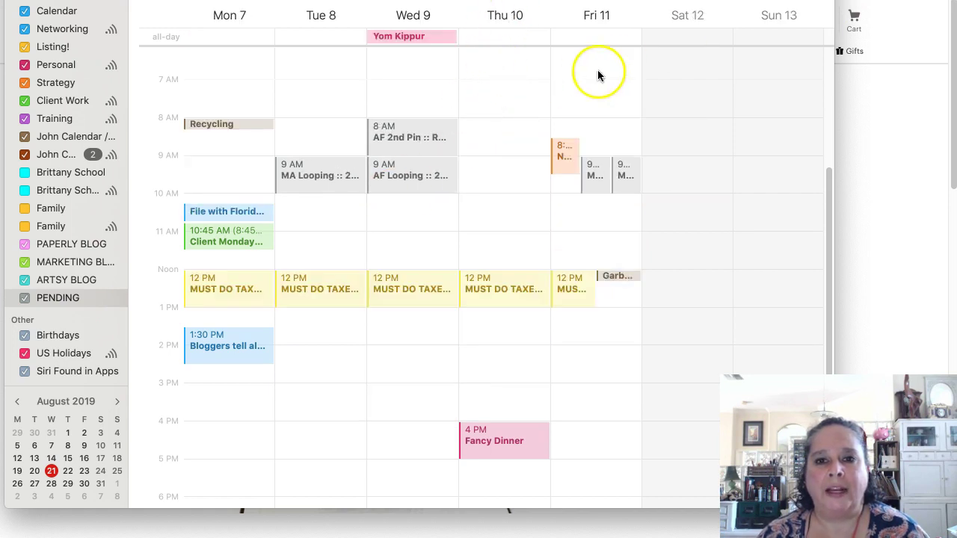
Create a Fri Oct 11, 7 AM event titled 'GV Pin second image Railroad Doorstop'.
double_click(576, 84)
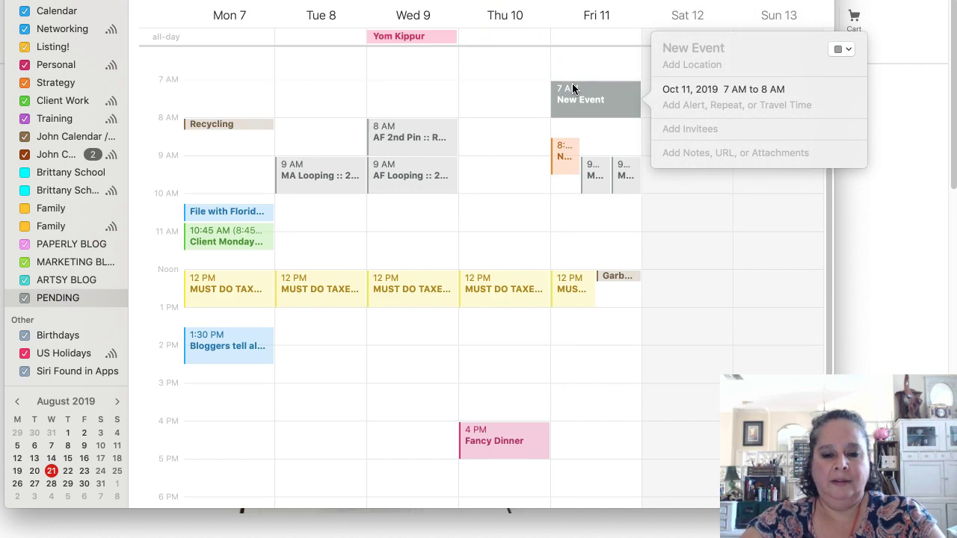
text(GV)
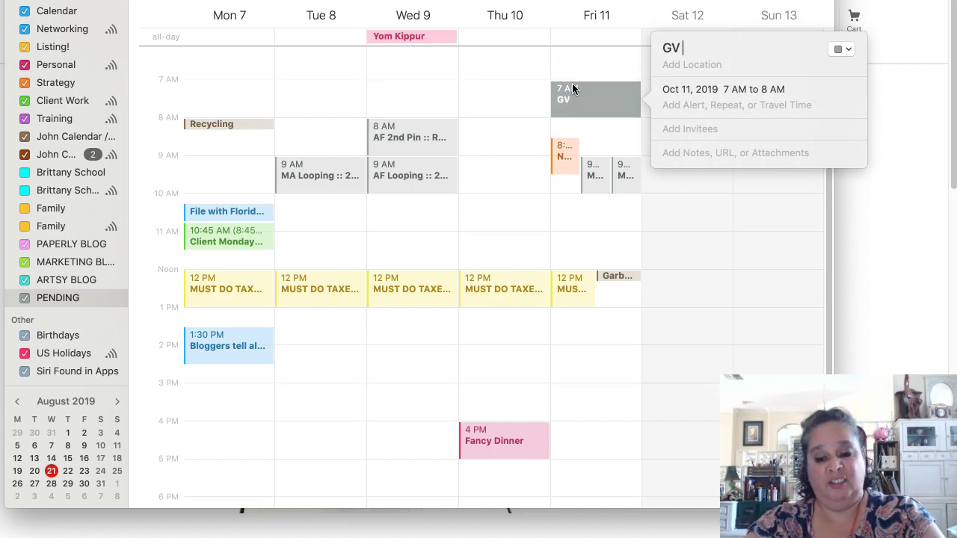
click(736, 59)
click(709, 46)
text(Pin )
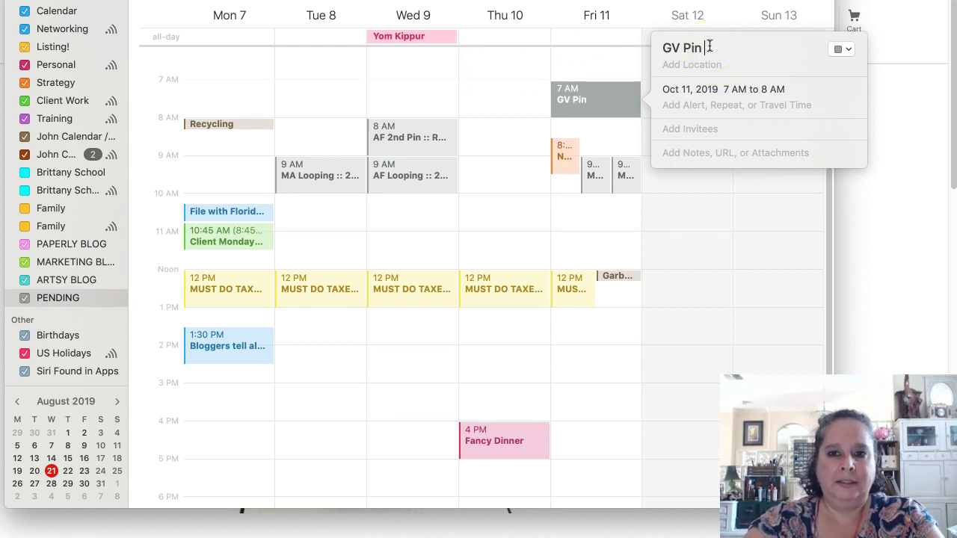
text(second image)
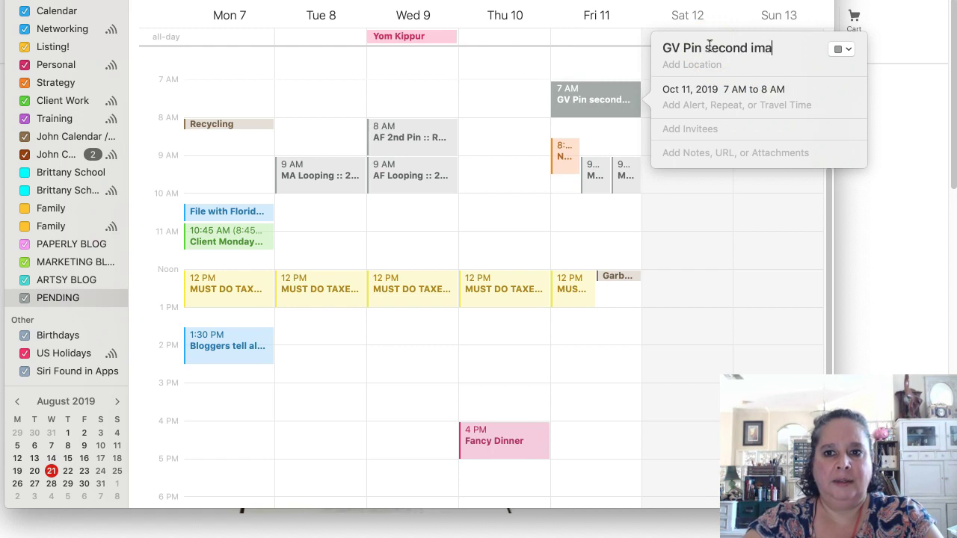
click(749, 47)
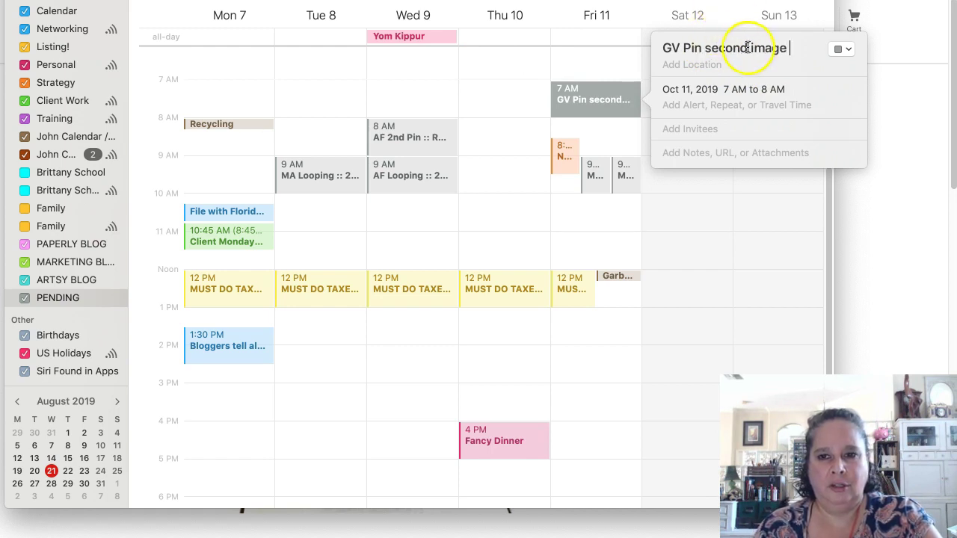
click(643, 135)
click(757, 94)
text(Rai)
text(lroa)
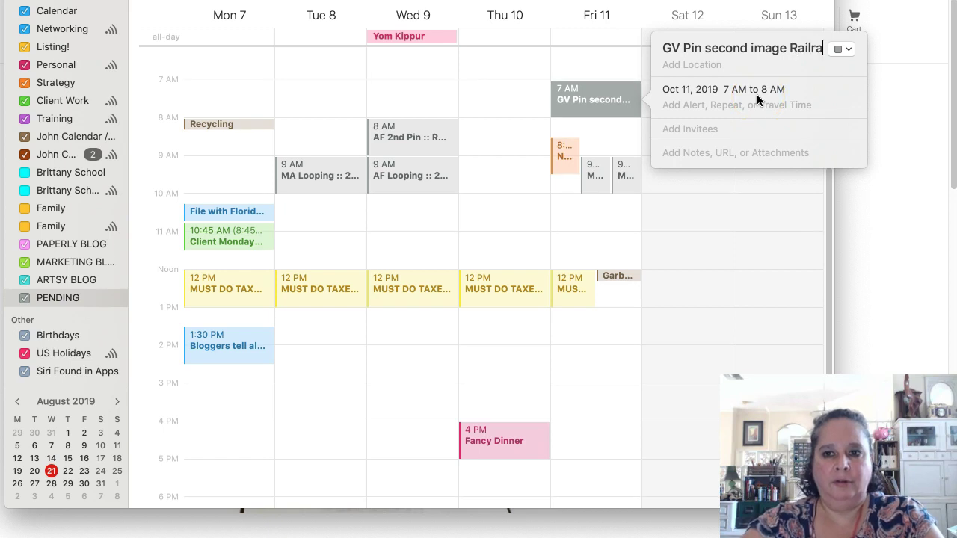
key(BackSpace)
text(ad D)
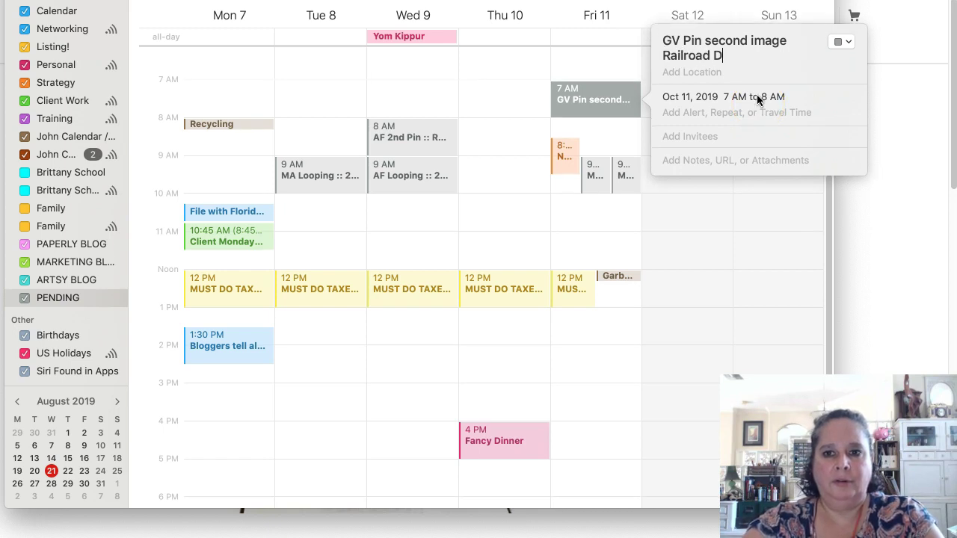
text(oorstop)
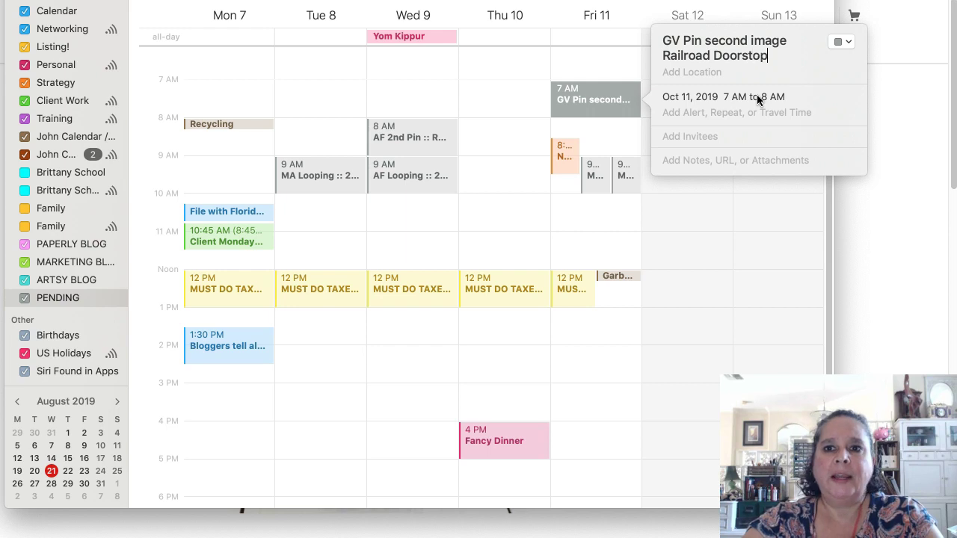
click(594, 159)
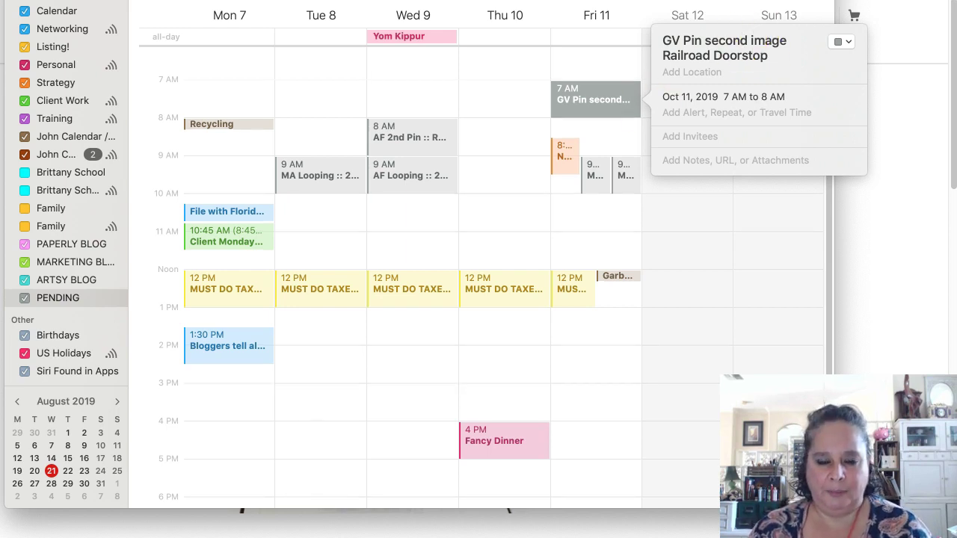
Paste the Etsy listing URL into the notes and append '(black fancy letters)' to the title.
key(super+Tab)
key(super+Tab)
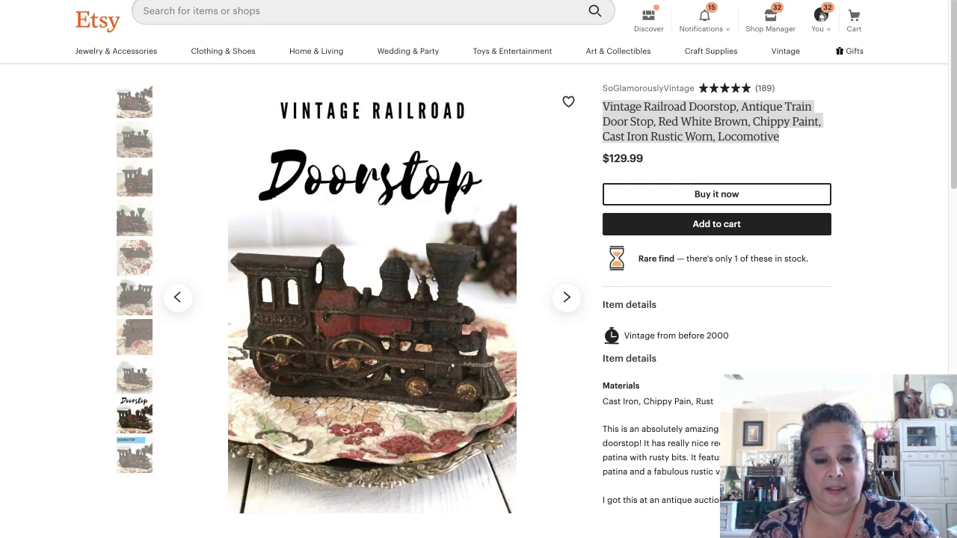
key(super+Tab)
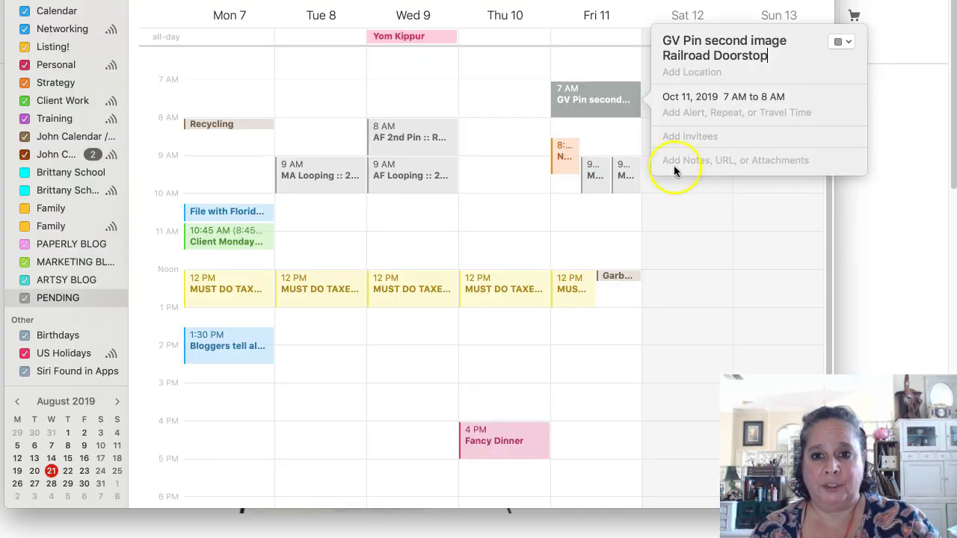
click(689, 162)
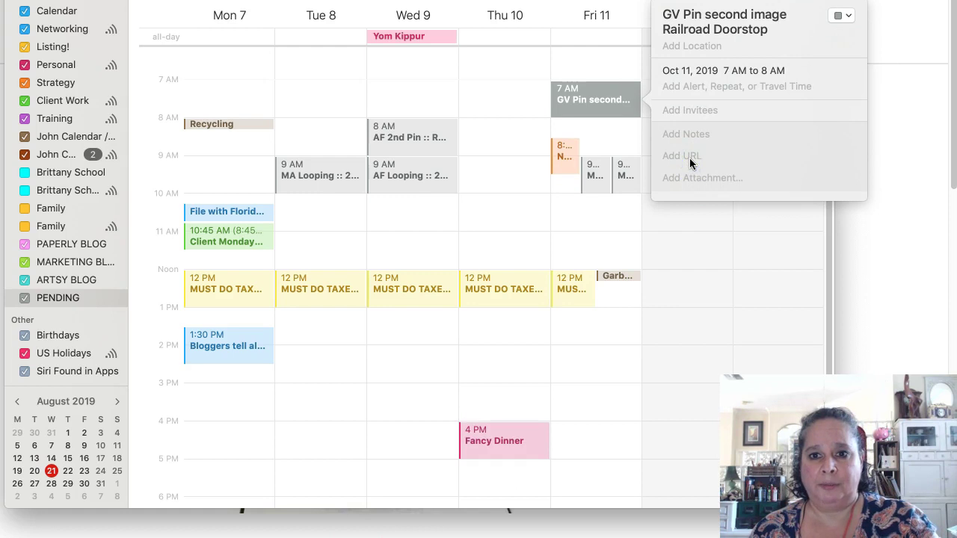
text(https://www.etsy.com/listing/730090729/vintage-railroad-doorstop-antique-train?ref=shop_home_active_2)
click(634, 170)
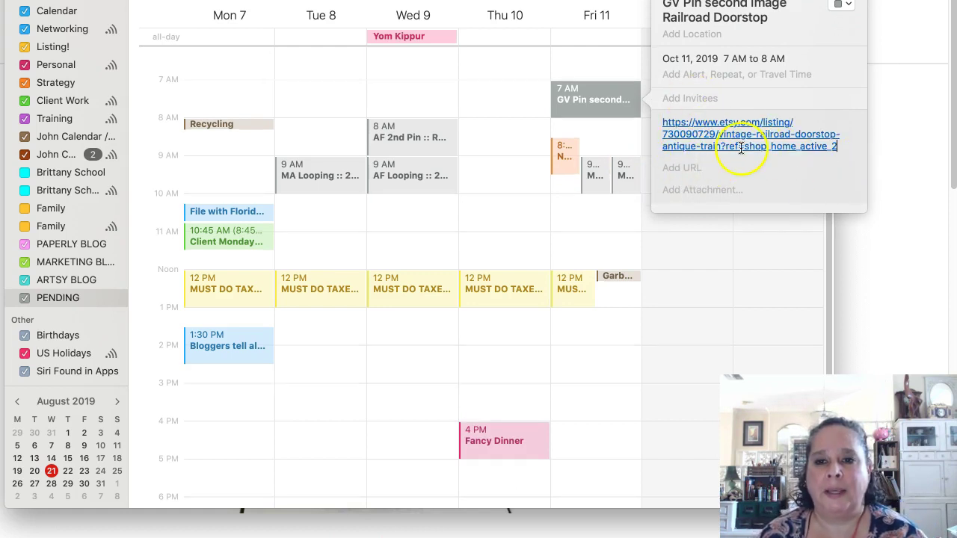
click(775, 17)
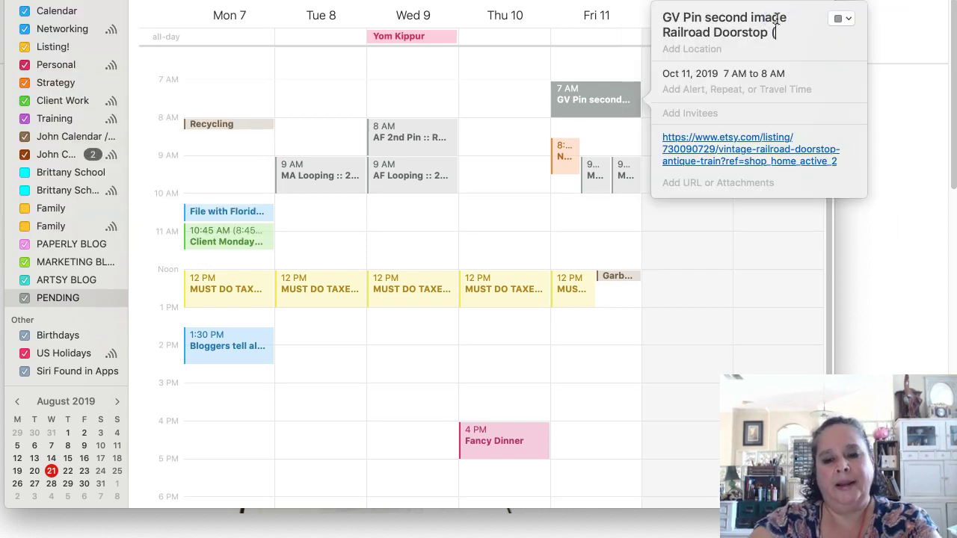
text(ack fancy letters))
click(610, 58)
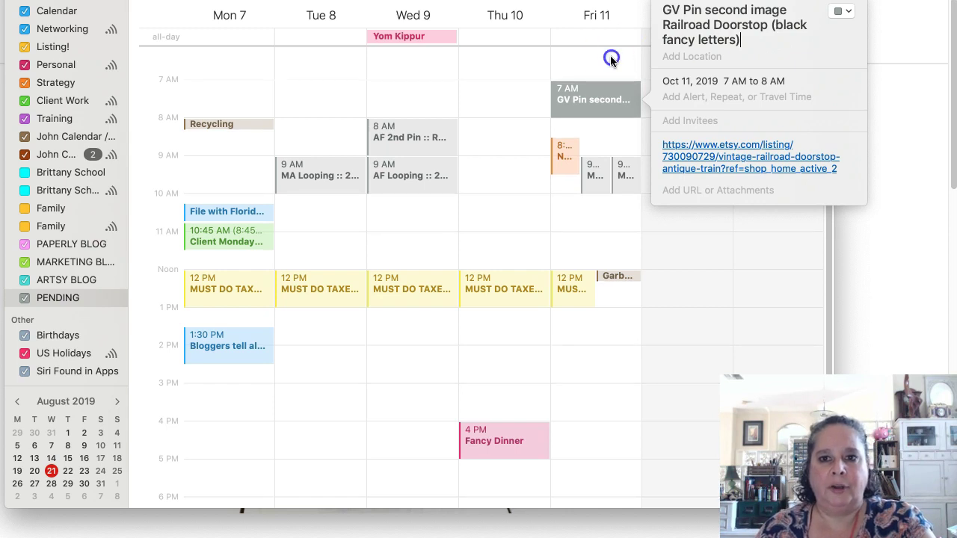
Go two weeks ahead and create a Fri Nov 22, 7:45 AM event titled 'GV Pin 3rd Pin'.
key(super+Right)
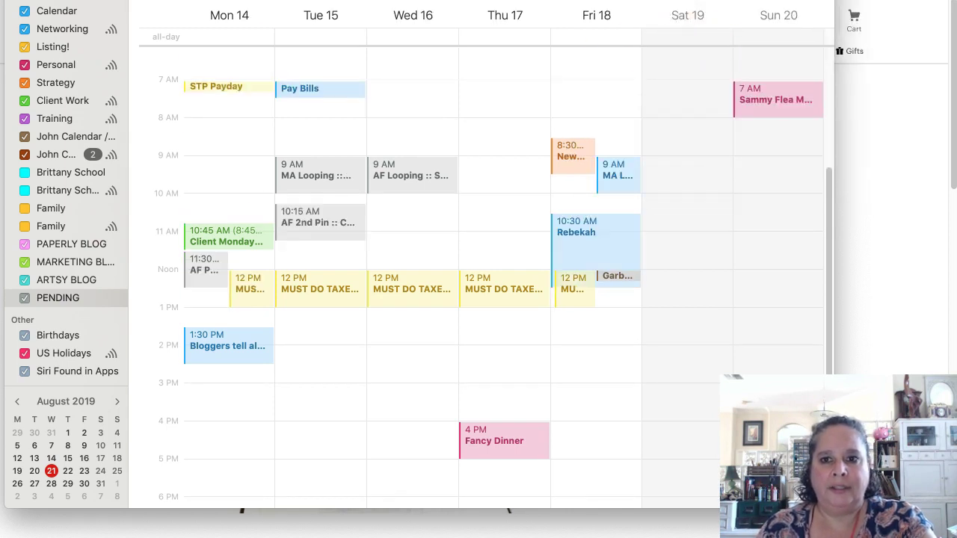
key(super+Right)
key(super+Right)
key(super+Right)
key(super+Right)
key(super+Right)
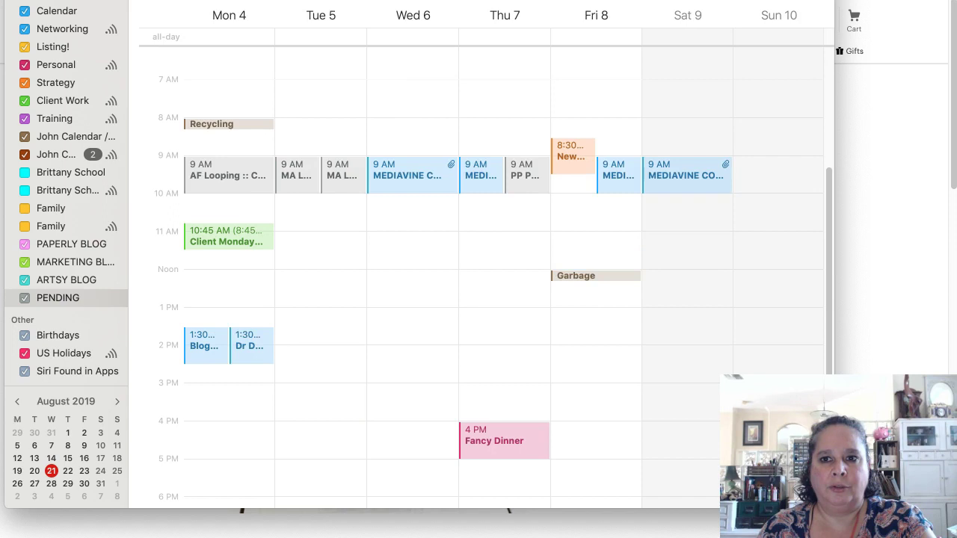
double_click(580, 110)
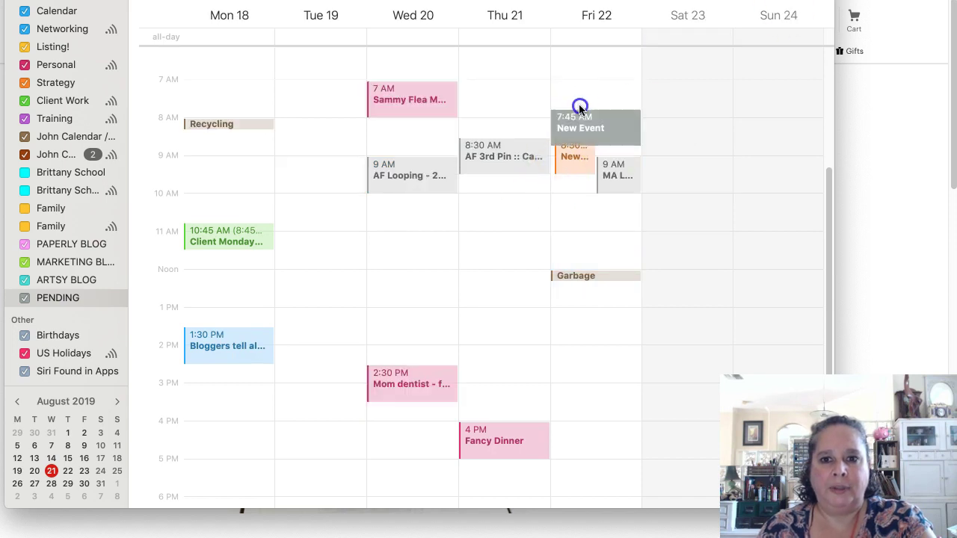
text(GV)
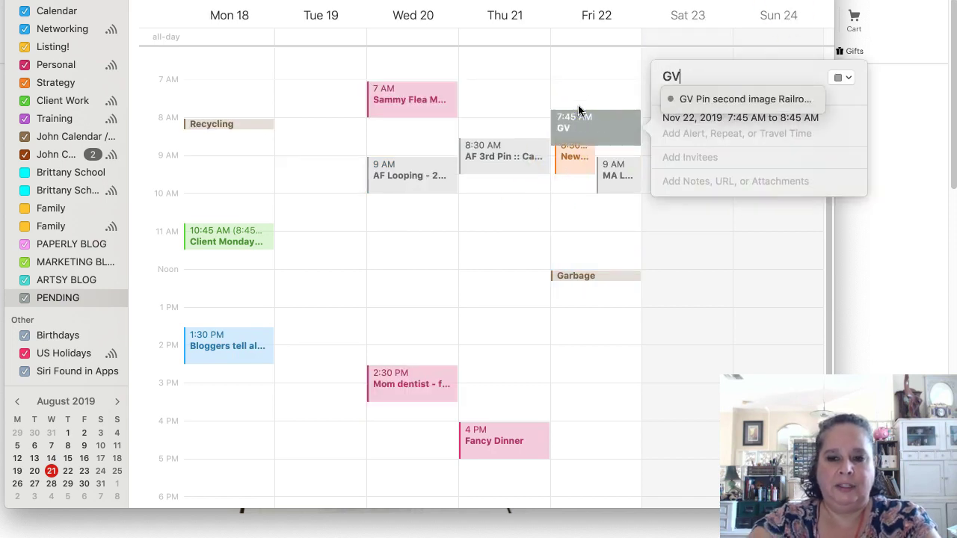
text( Pin)
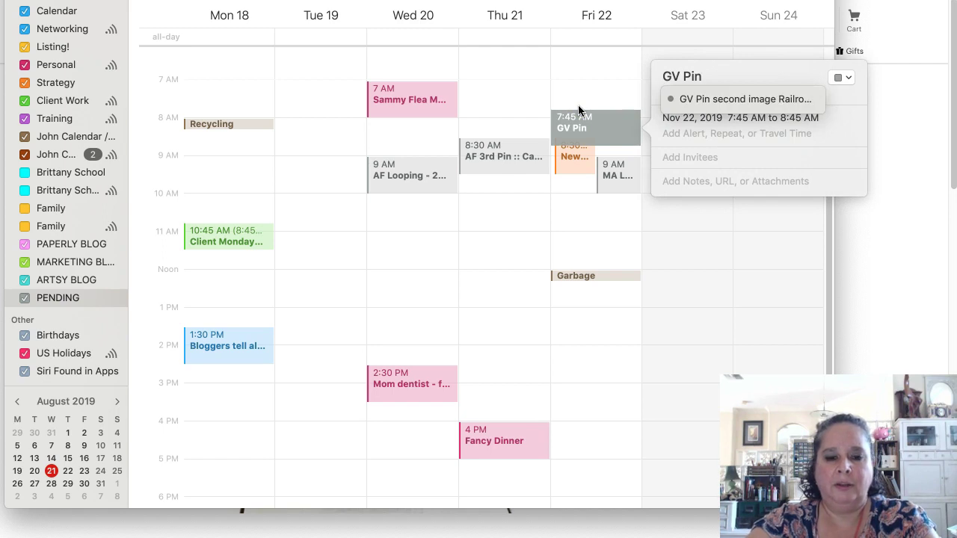
text( 3rd Pin)
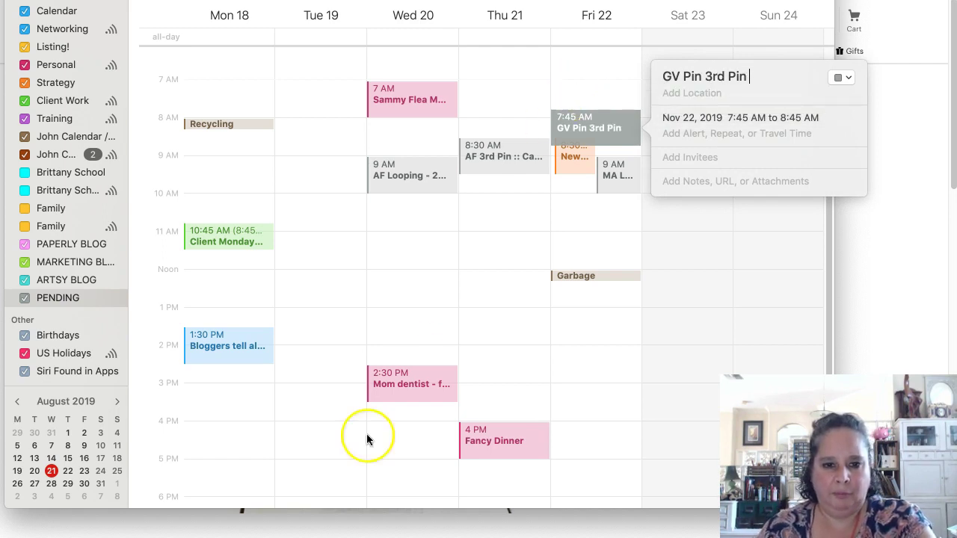
Check the listing's blue-bar photo, then add 'Railroad doorstop (blue bar)' to the title.
click(317, 523)
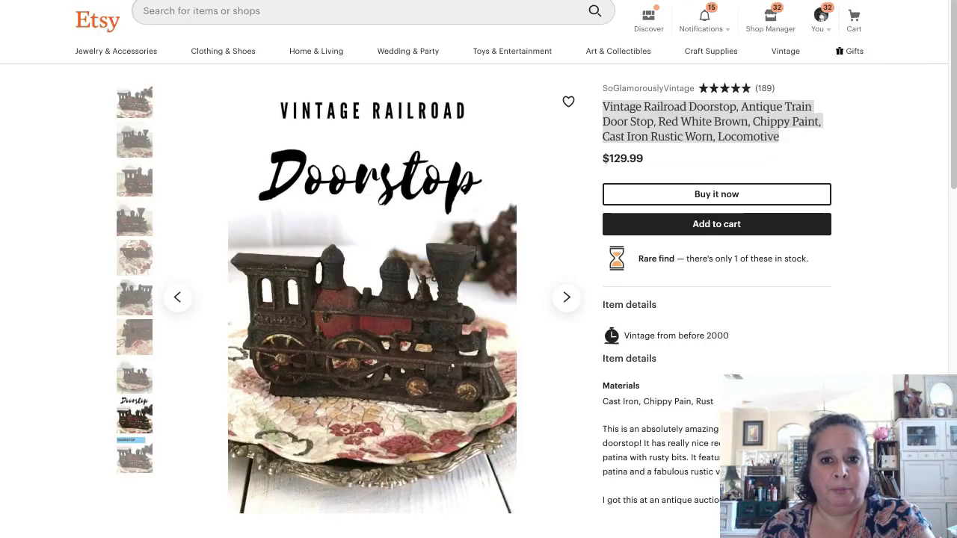
click(137, 457)
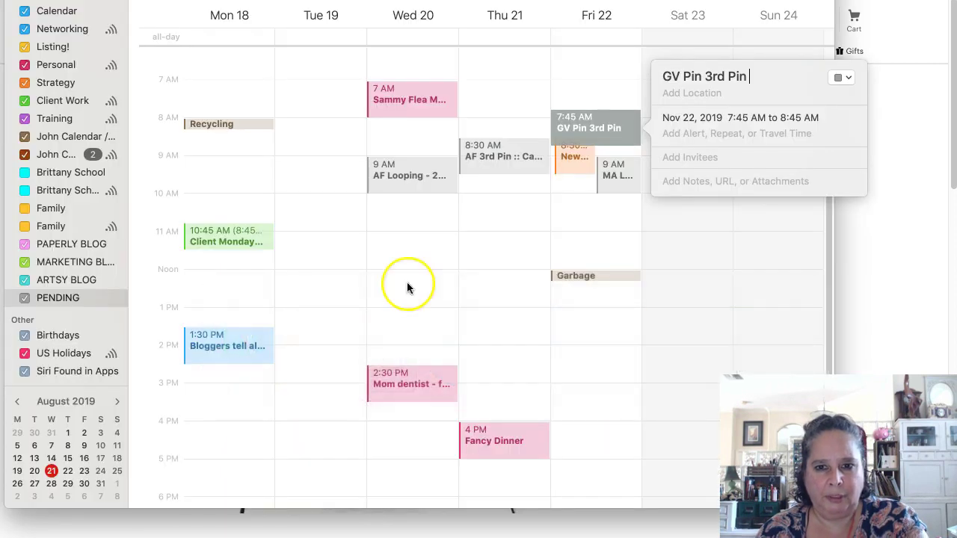
click(756, 78)
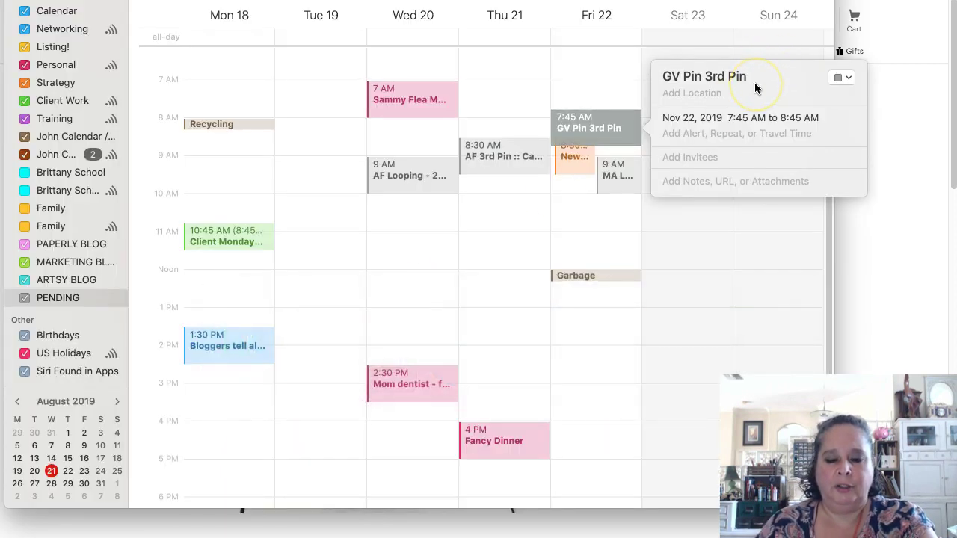
text(Railroad )
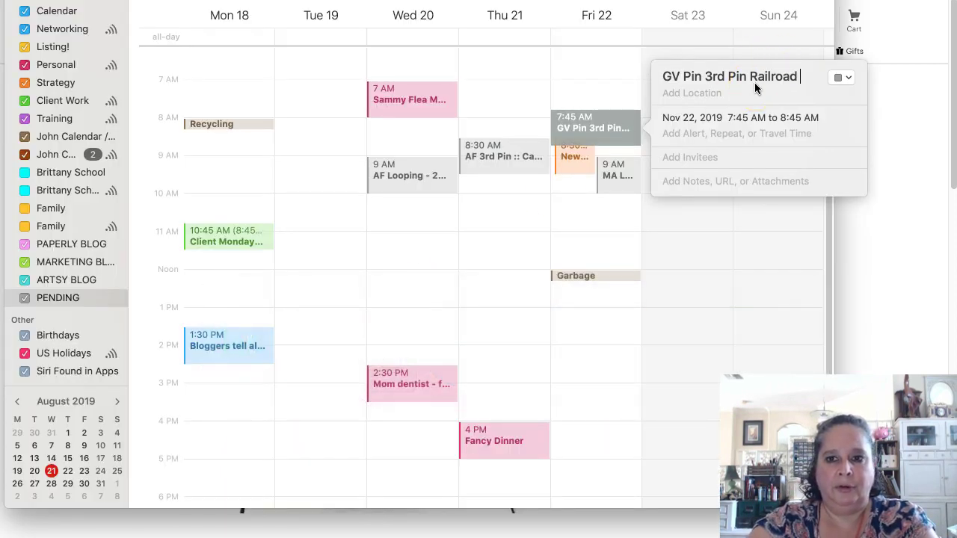
text(doorstop)
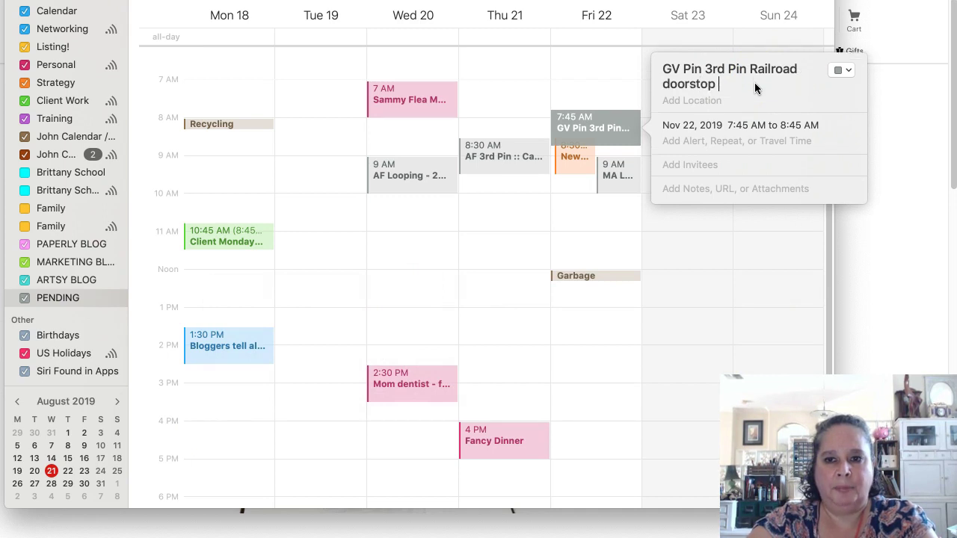
text( (blue bar))
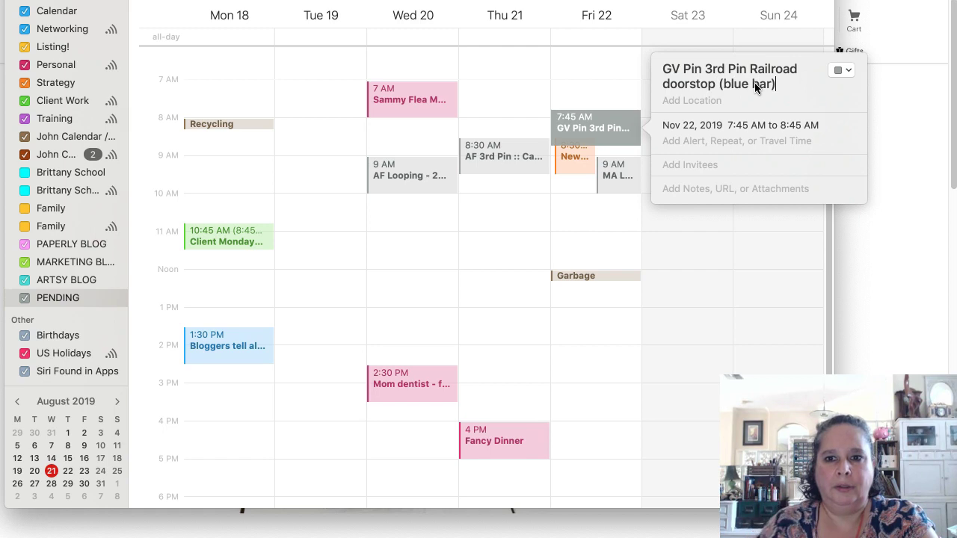
Paste the Etsy listing URL into the Nov 22 event's URL field.
click(718, 188)
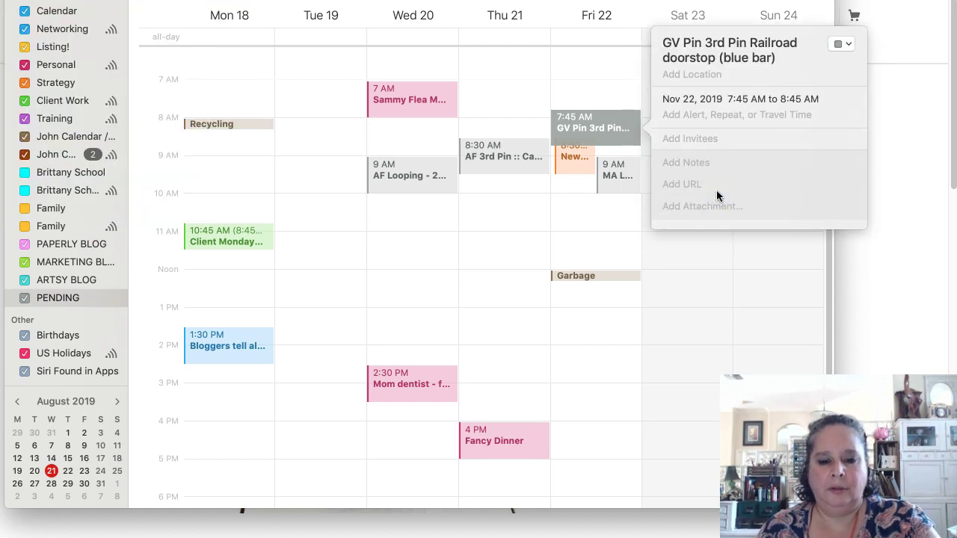
click(716, 192)
text(https://www.etsy.com/listing/730096739/vintage-railroad-doorstop-antique-train?ref=shop_home_active_3)
click(554, 216)
click(443, 127)
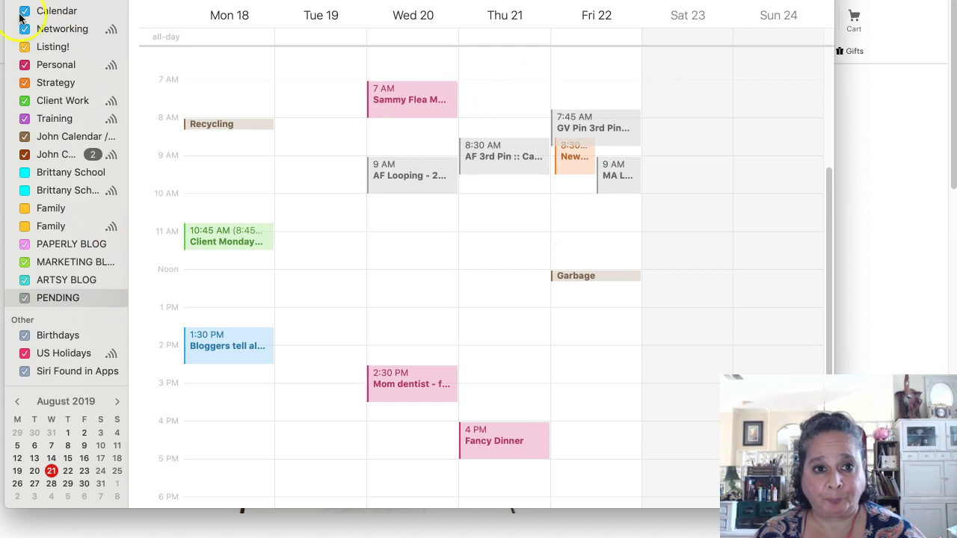
Glance at the Etsy listing, then return the calendar to the current week.
key(super+Tab)
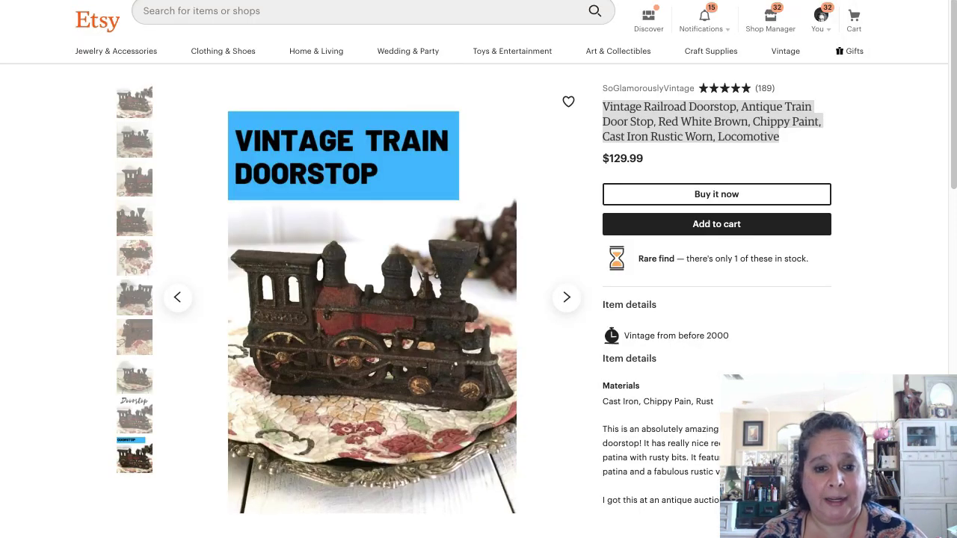
key(super+Tab)
key(super+t)
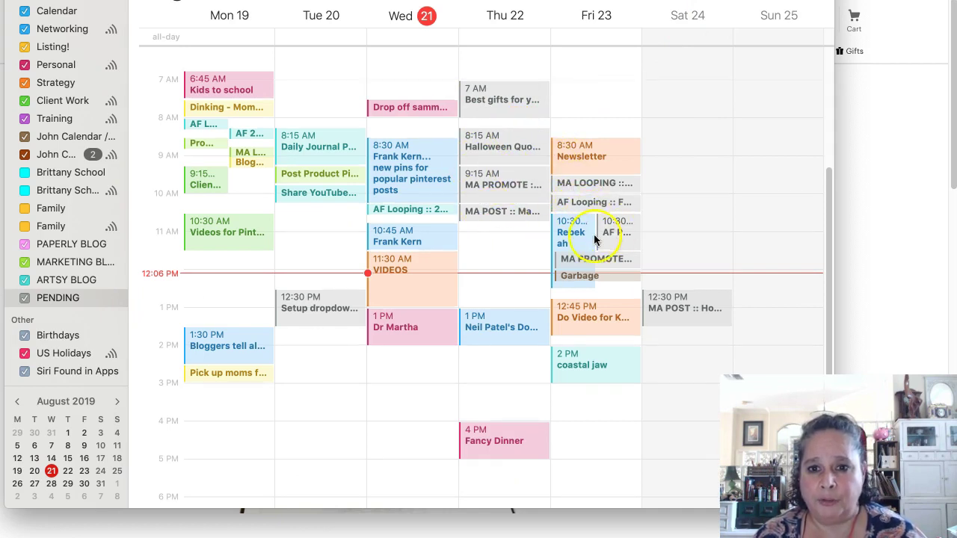
Inspect the Friday 10:30 AF POST event, then advance to the week of Aug 26.
click(618, 238)
click(617, 238)
click(617, 237)
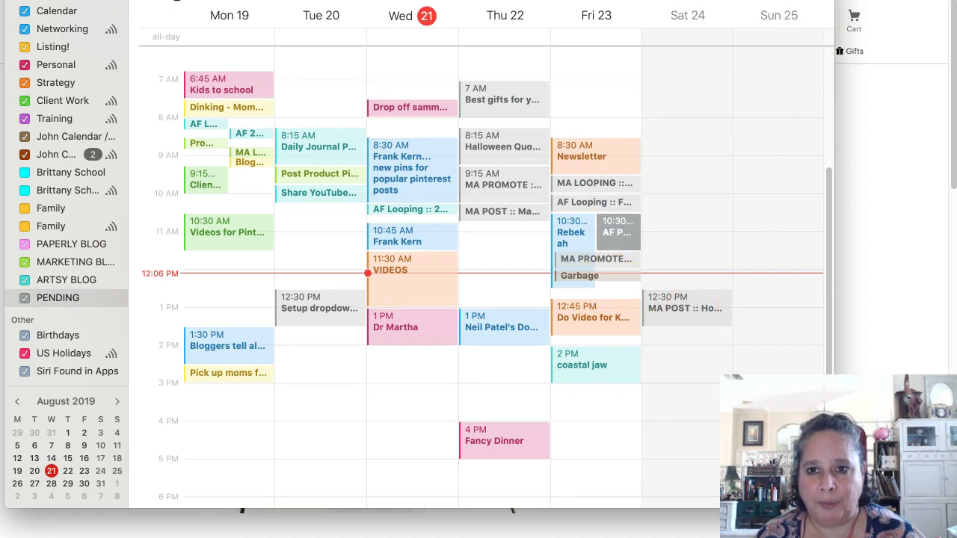
key(super+Right)
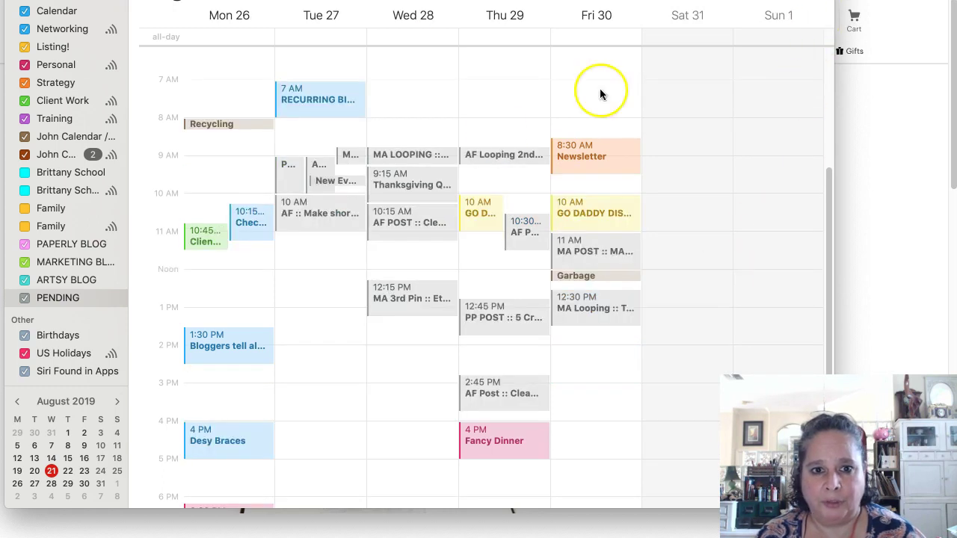
Inspect the AF Make short video and MA 3rd Pin events, then advance to Sep 2–8.
click(301, 219)
click(302, 219)
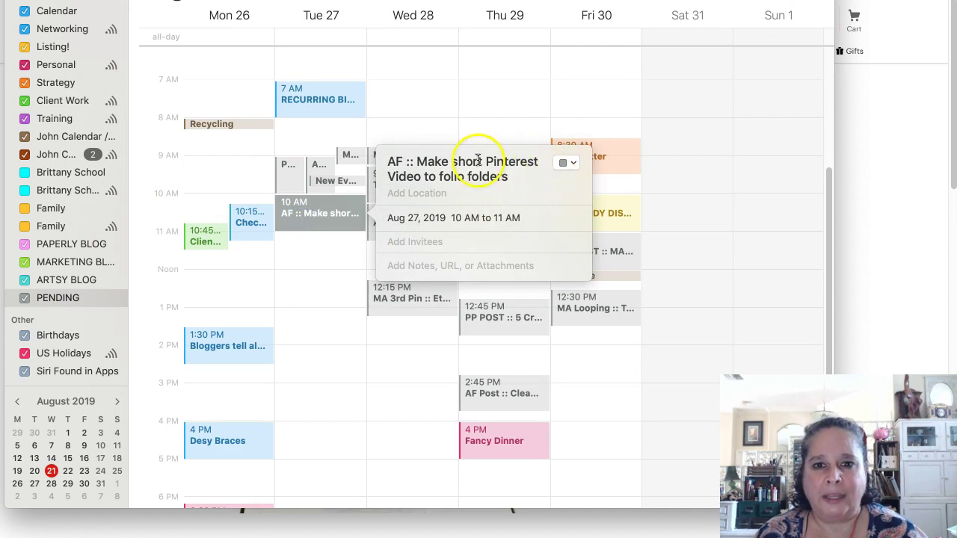
click(329, 277)
double_click(395, 297)
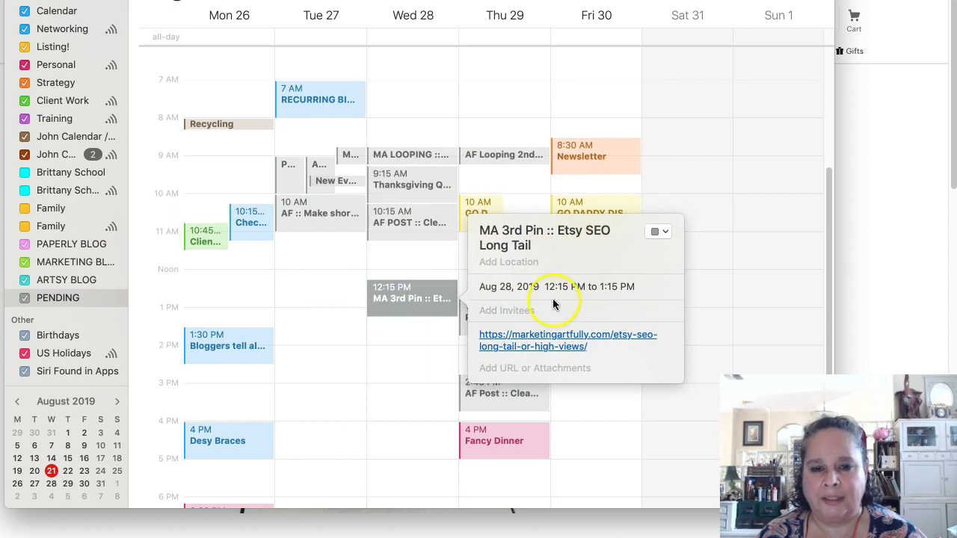
click(514, 155)
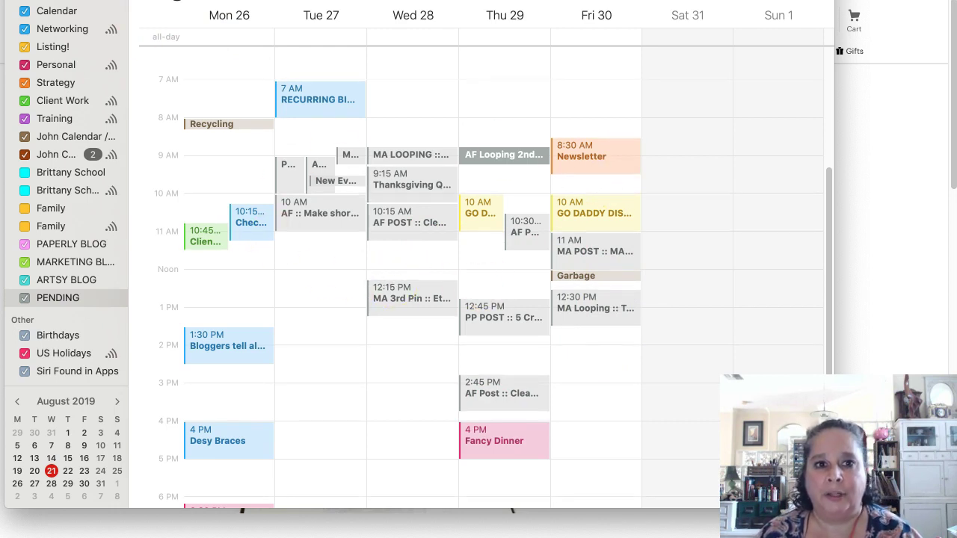
key(super+Right)
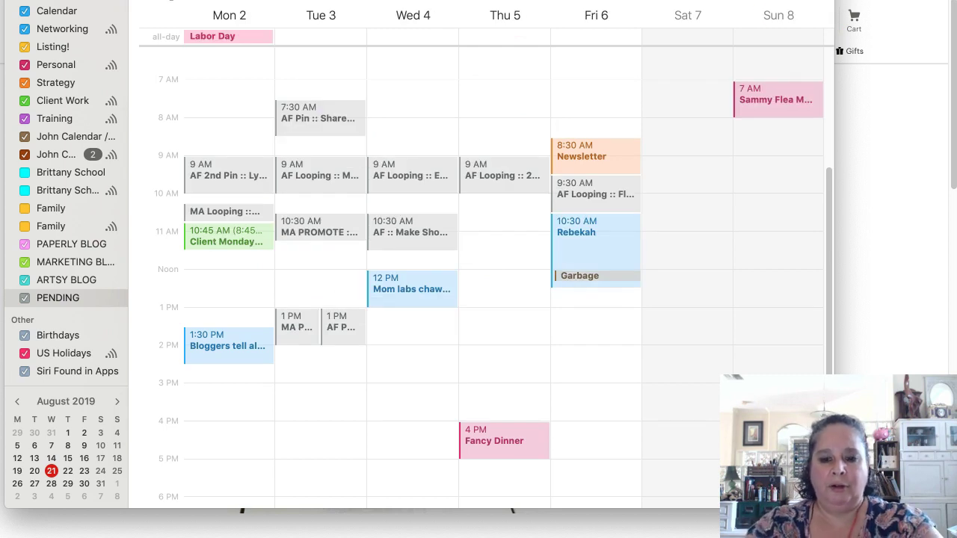
Search for the railroad reminders and open the GV Pin 3rd Pin event's saved listing link.
key(Return)
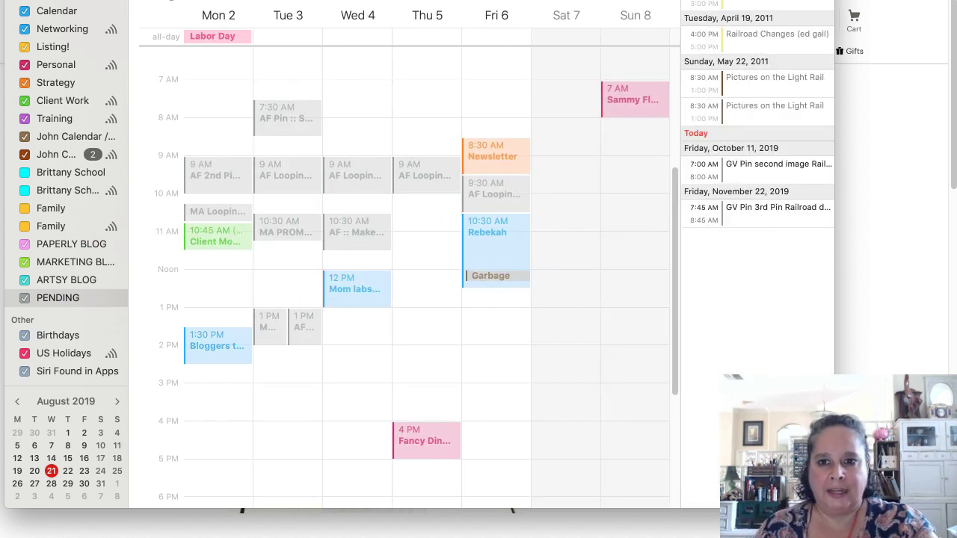
click(775, 35)
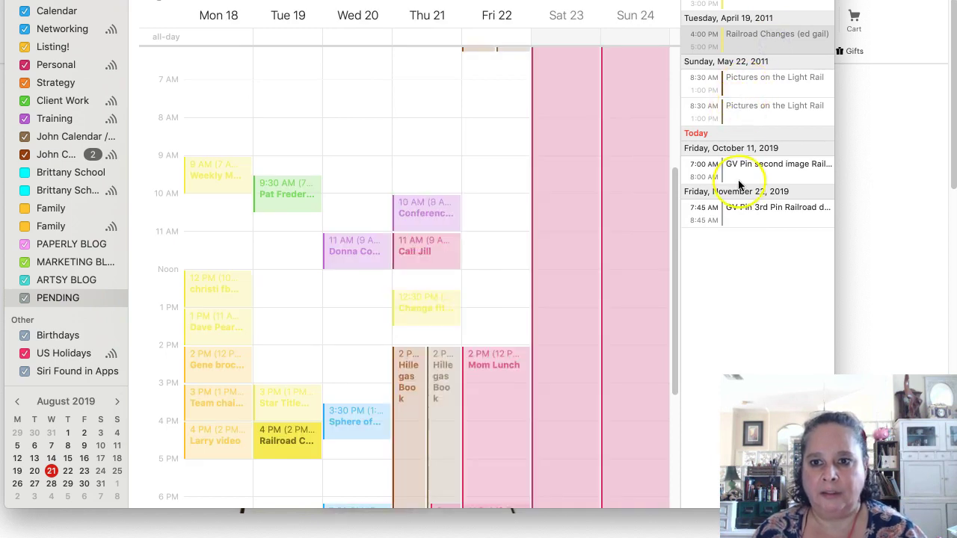
click(741, 211)
double_click(492, 128)
click(579, 166)
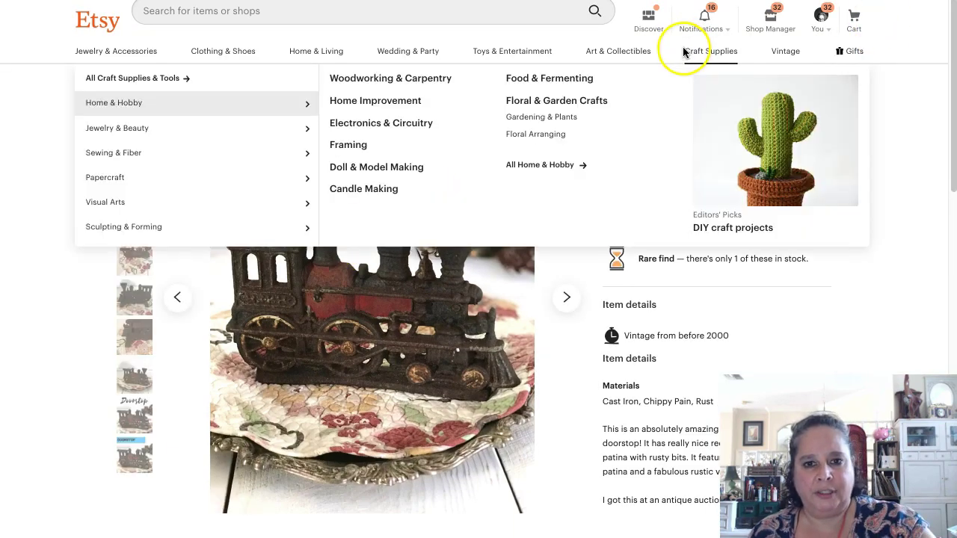
key(super+Tab)
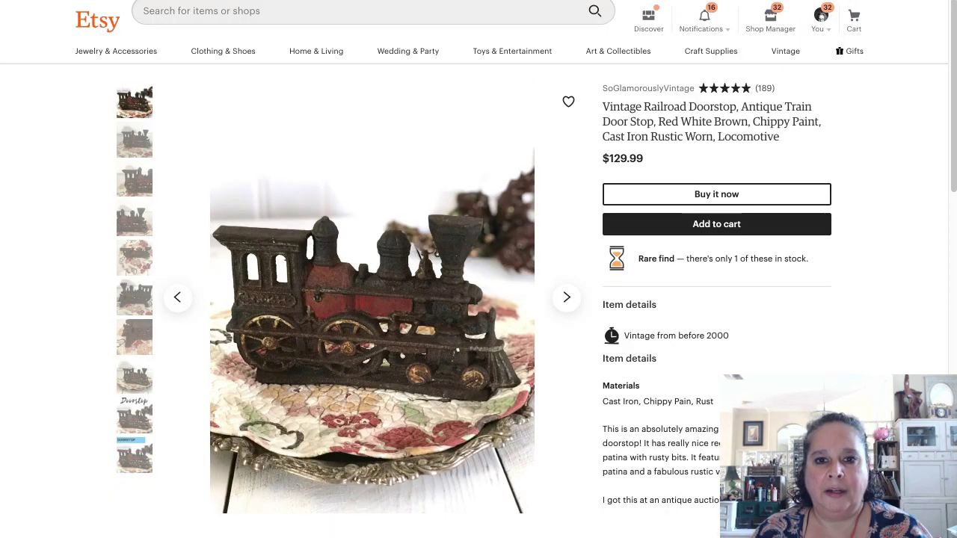
Start a Pinterest save of the Vintage Train Doorstop image, then close the board chooser unsaved.
click(491, 523)
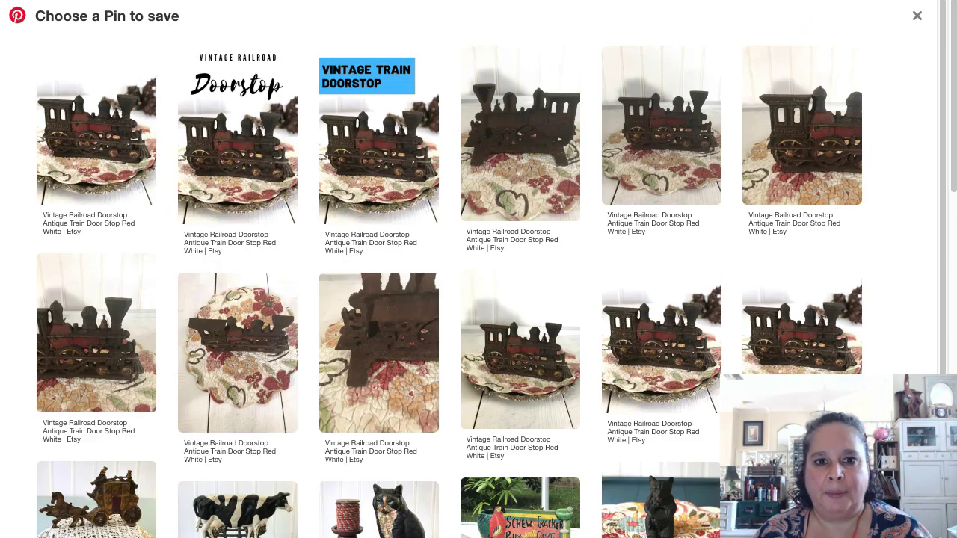
click(355, 144)
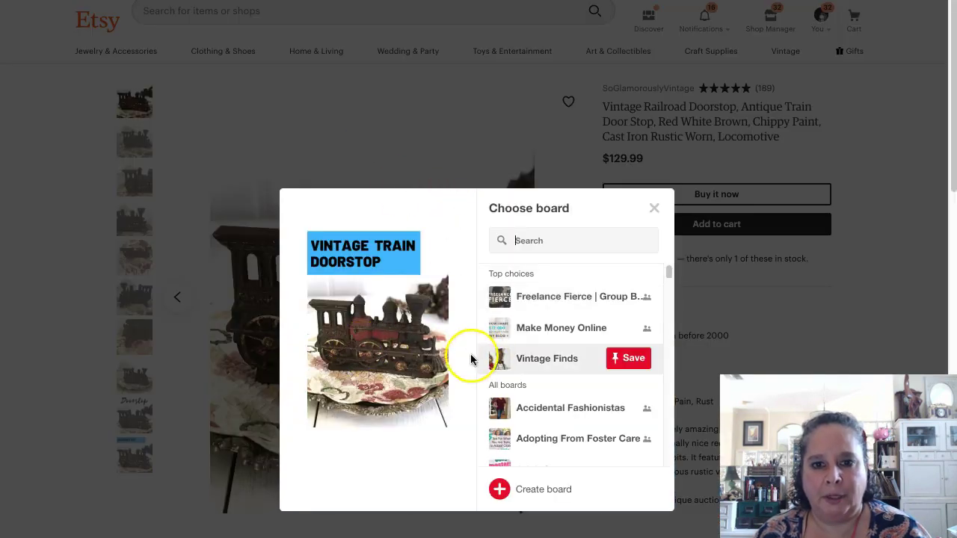
click(562, 241)
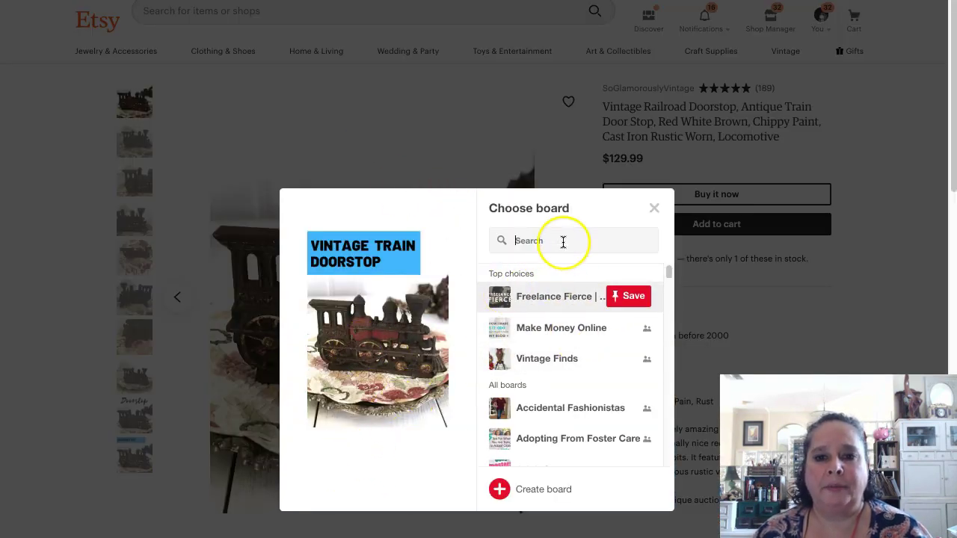
click(563, 242)
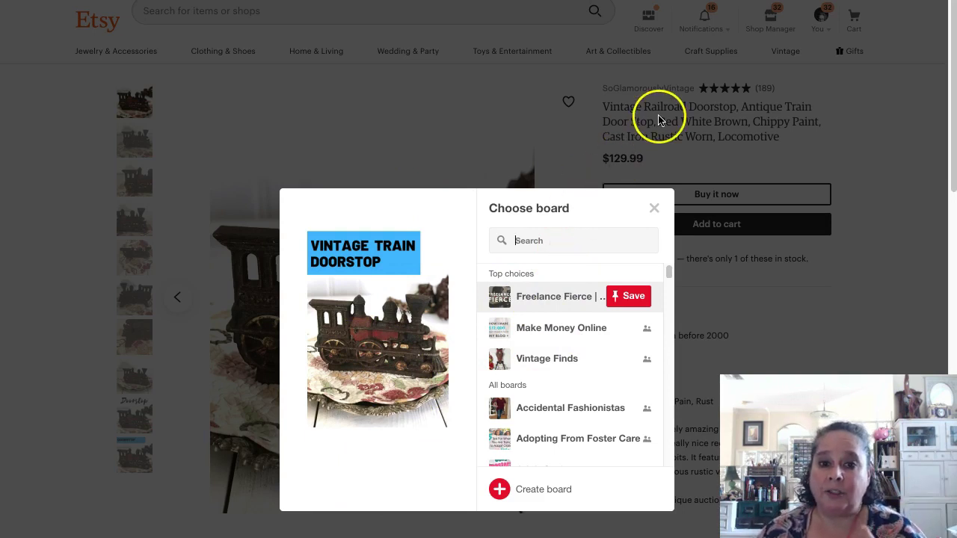
click(653, 209)
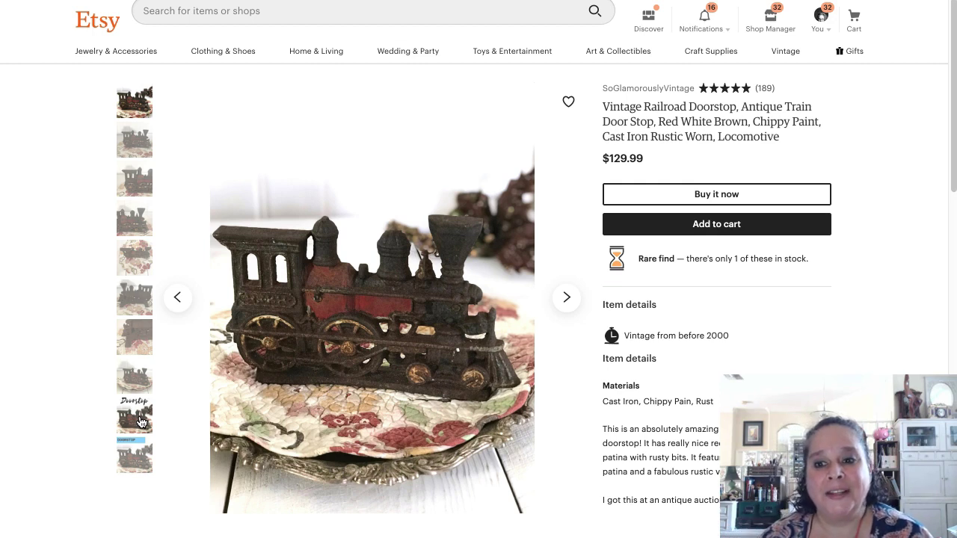
Show the eighth doorstop listing photo.
click(144, 393)
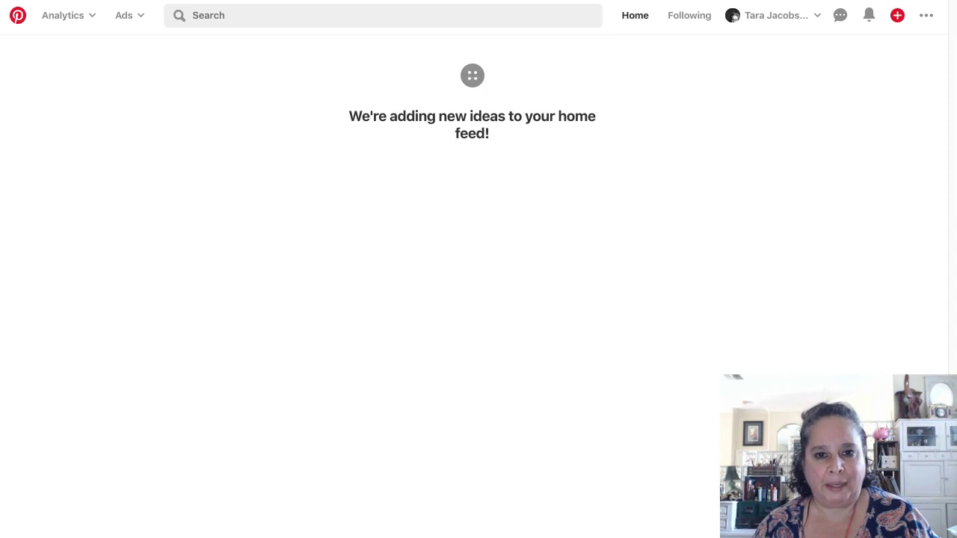
Open Pinterest Analytics Overview and preview the top pins by impressions.
click(60, 16)
click(45, 55)
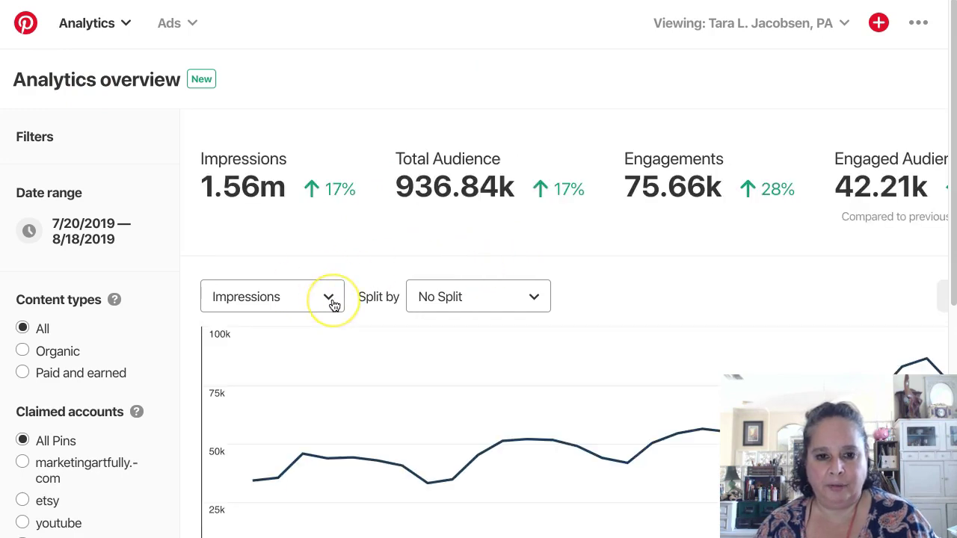
scroll(331, 302, down, 2)
scroll(334, 306, down, 5)
mouse_move(309, 315)
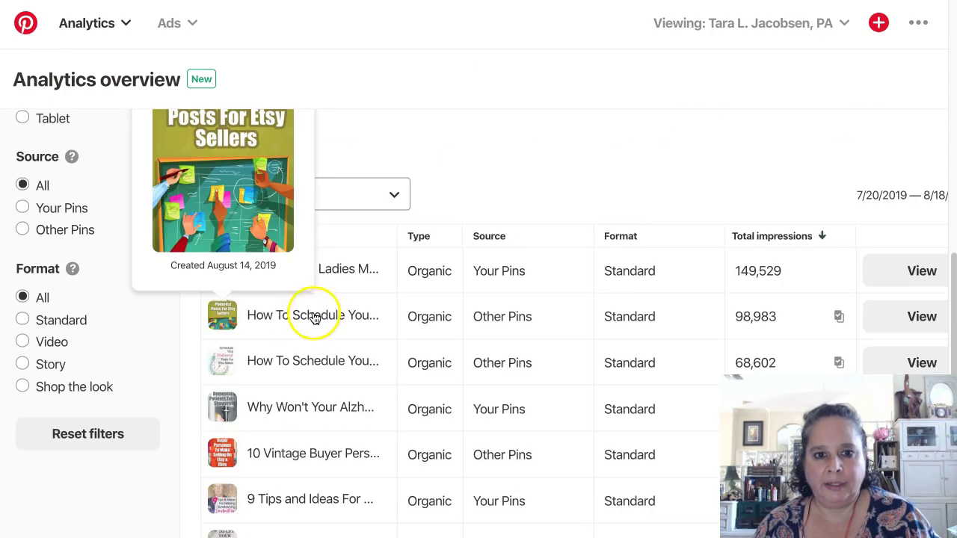
mouse_move(241, 273)
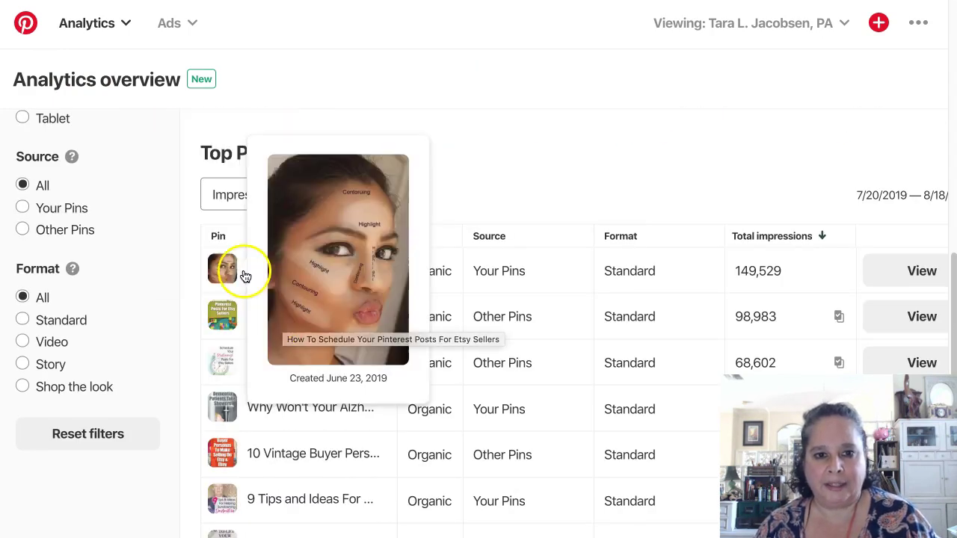
mouse_move(279, 331)
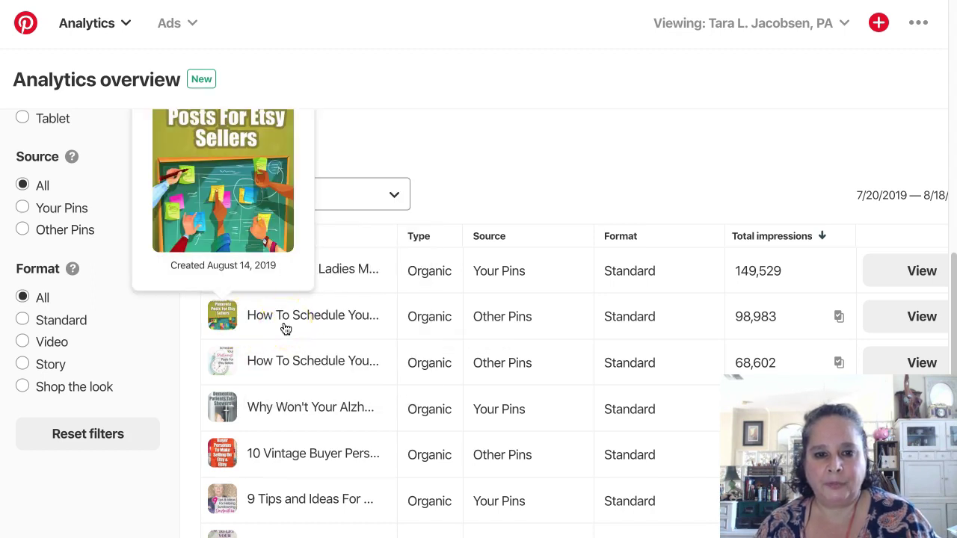
mouse_move(297, 357)
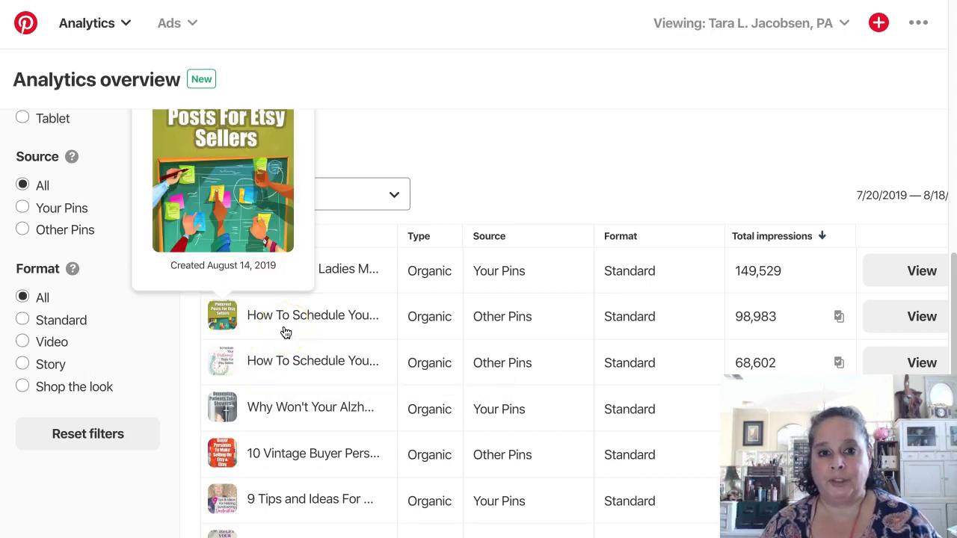
mouse_move(337, 266)
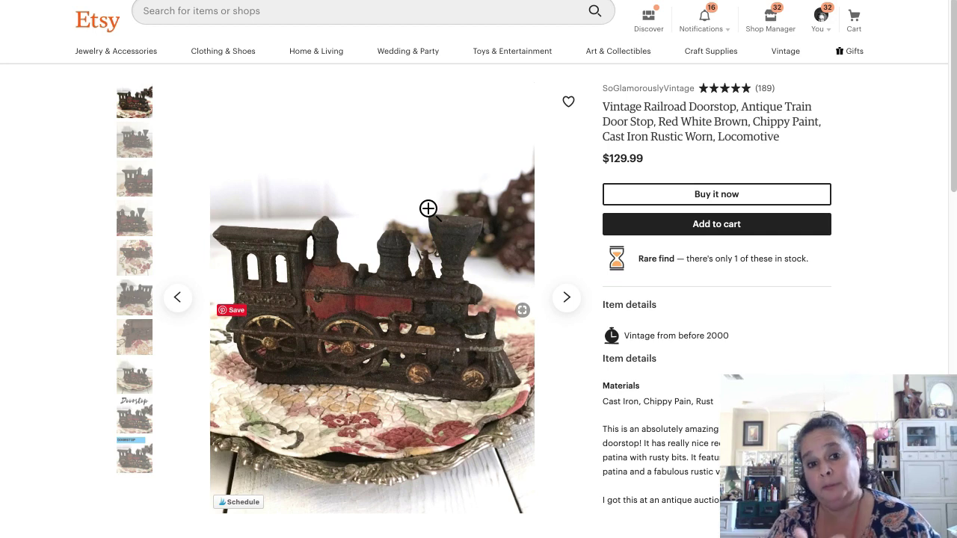
Cycle through the listing photos, ending on the Vintage Train Doorstop image.
click(136, 383)
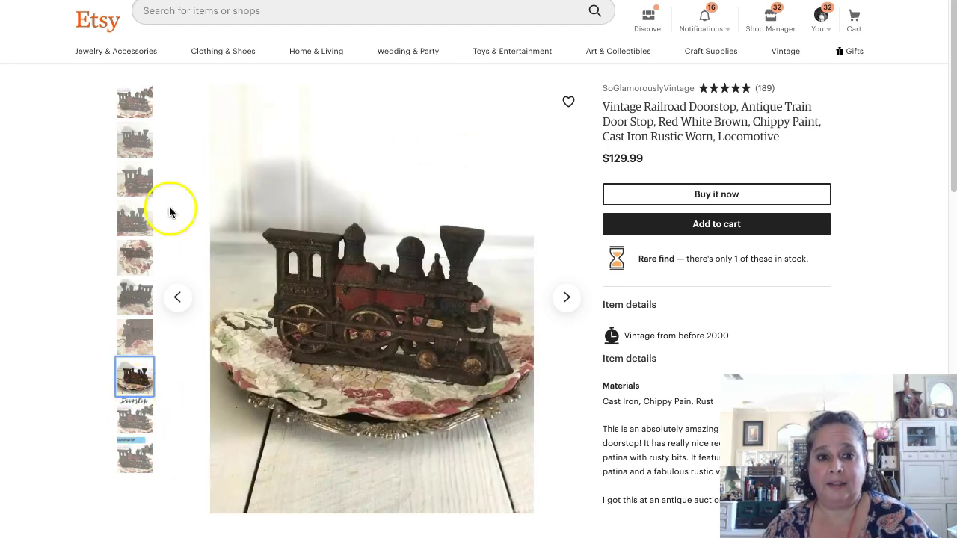
click(134, 104)
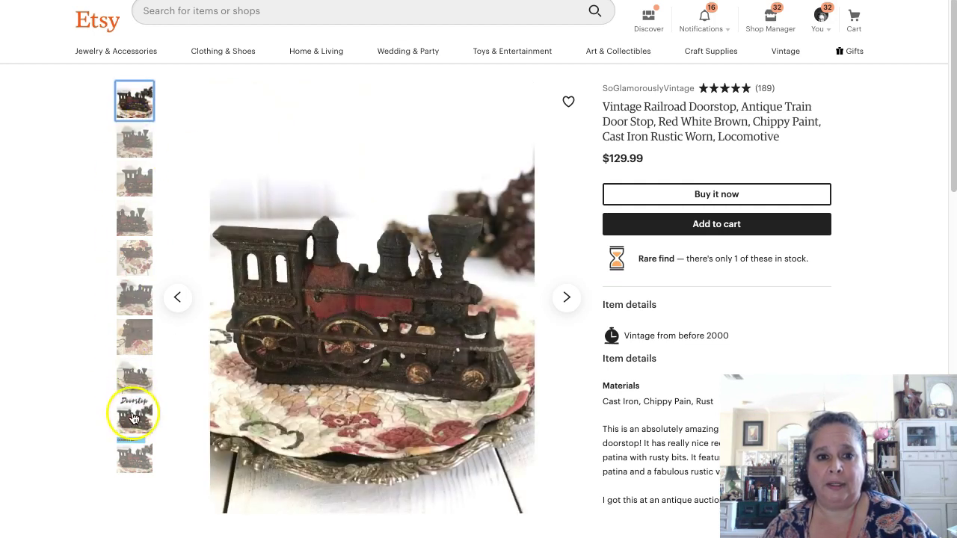
click(132, 416)
click(132, 469)
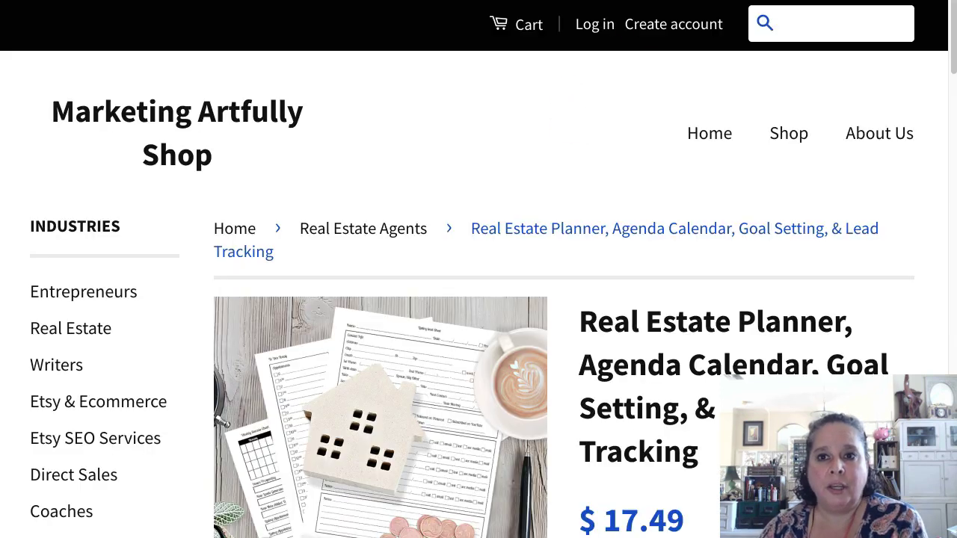
Show the Real Estate Agent Planner image on the product page.
scroll(426, 338, down, 4)
scroll(440, 342, up, 4)
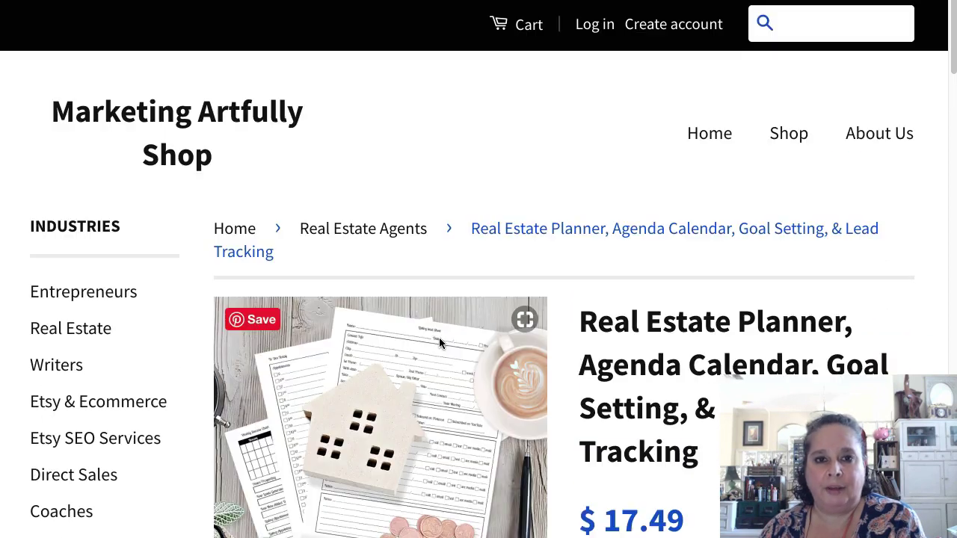
scroll(439, 337, down, 12)
scroll(441, 340, up, 8)
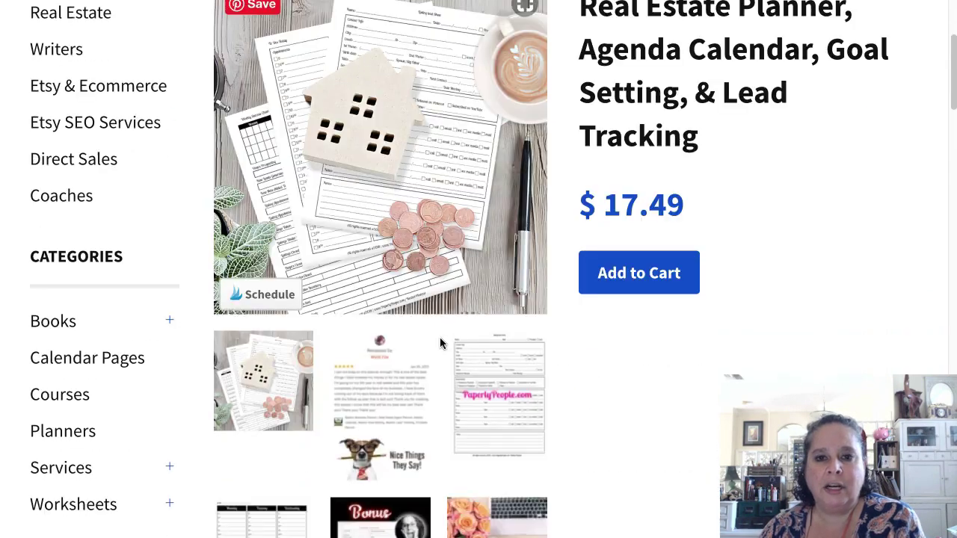
scroll(436, 268, down, 3)
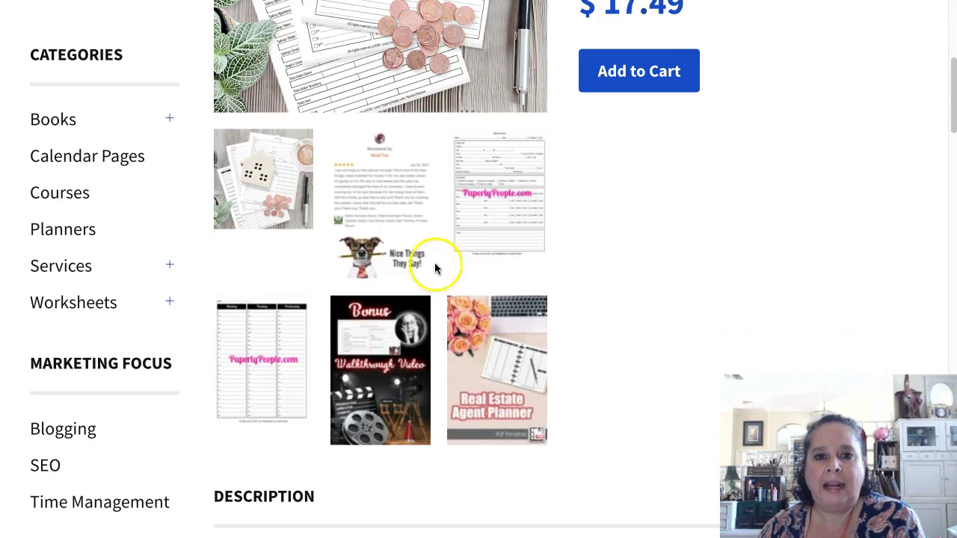
click(513, 360)
scroll(496, 141, up, 1)
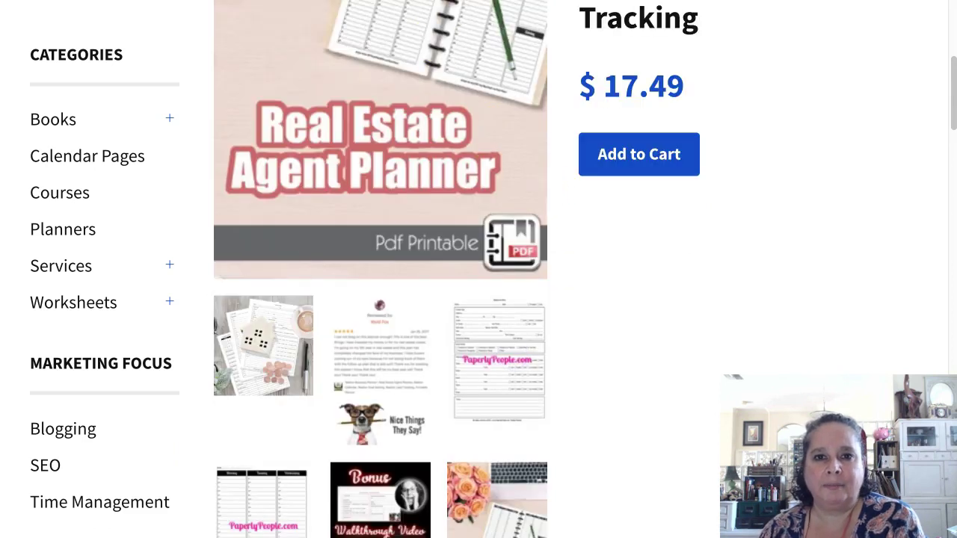
Review the images available in the Pinterest pin picker, then close it without saving.
click(256, 350)
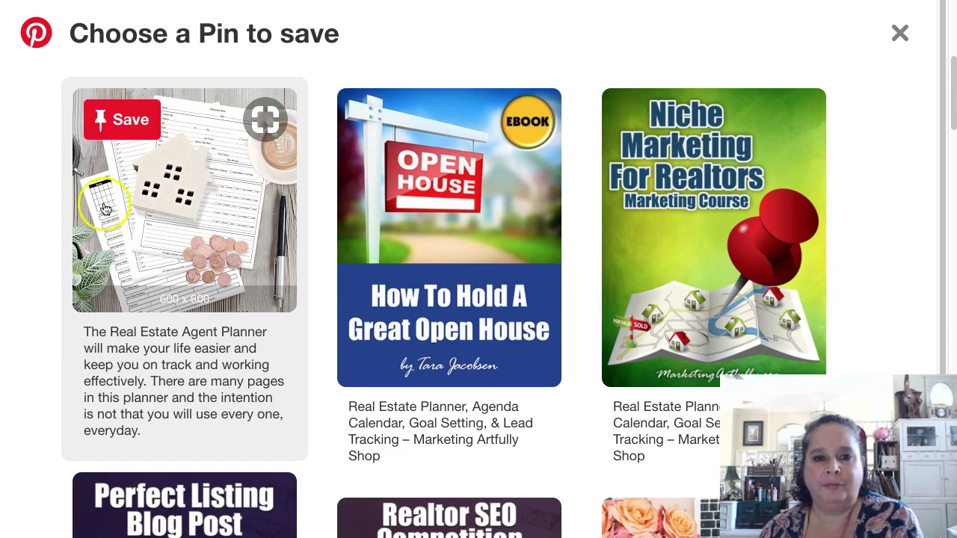
scroll(166, 222, down, 5)
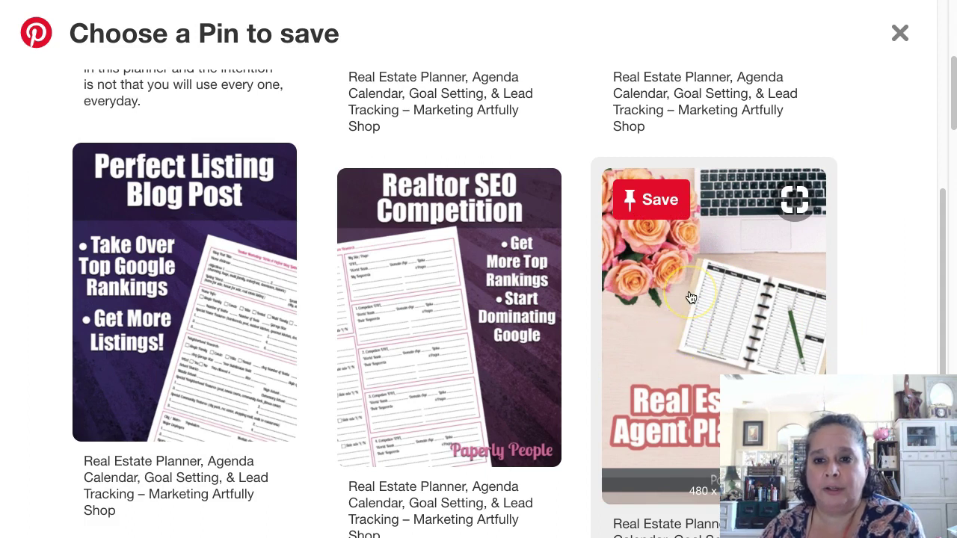
scroll(658, 295, up, 5)
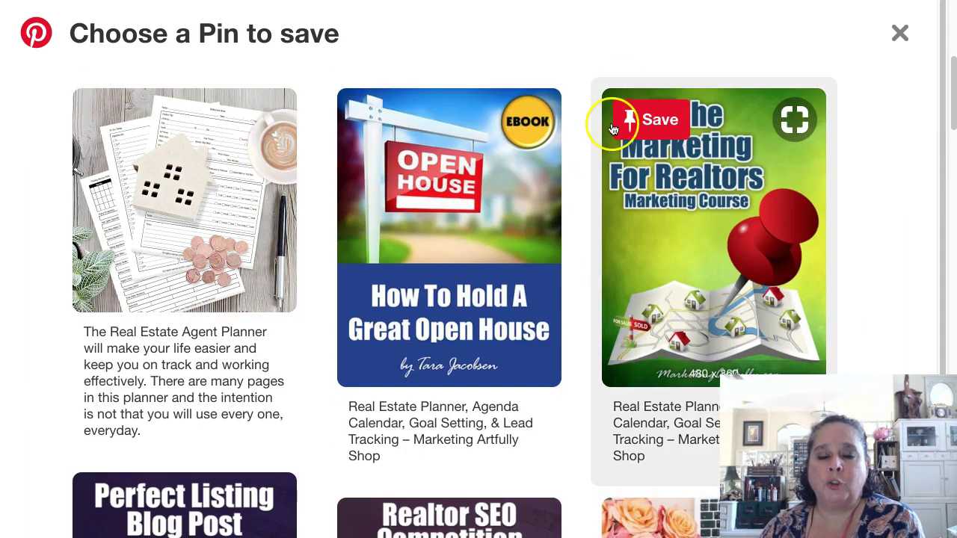
click(899, 33)
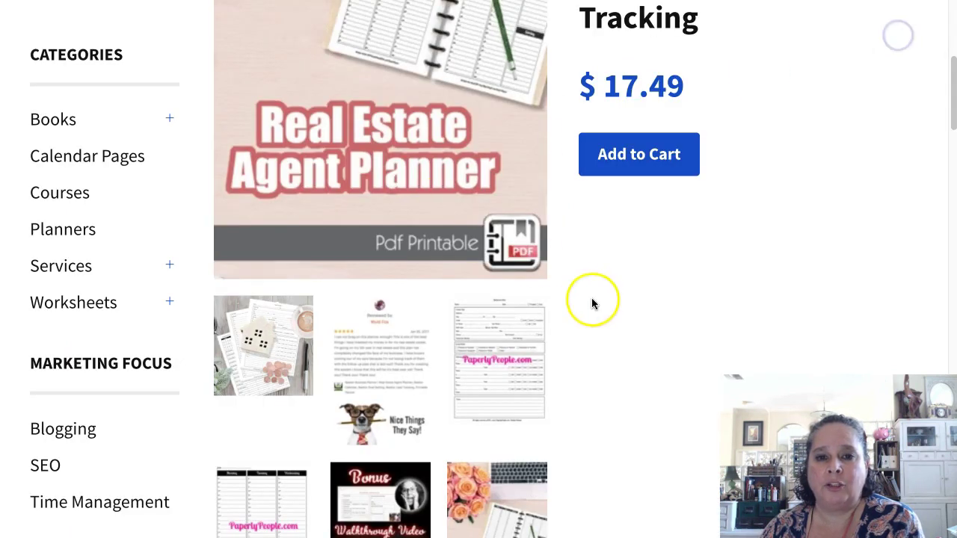
mouse_move(517, 267)
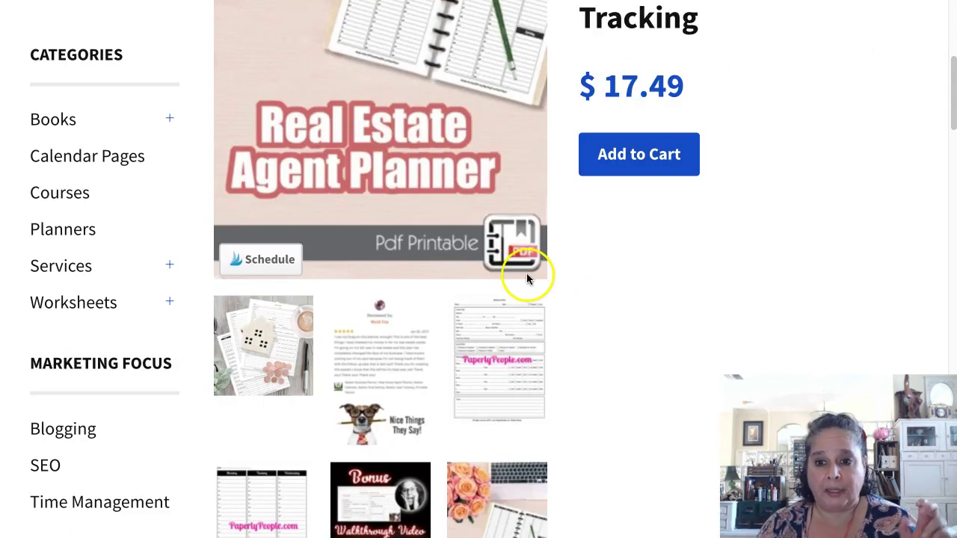
Display the roses-and-laptop planner photo as the main product image.
click(521, 273)
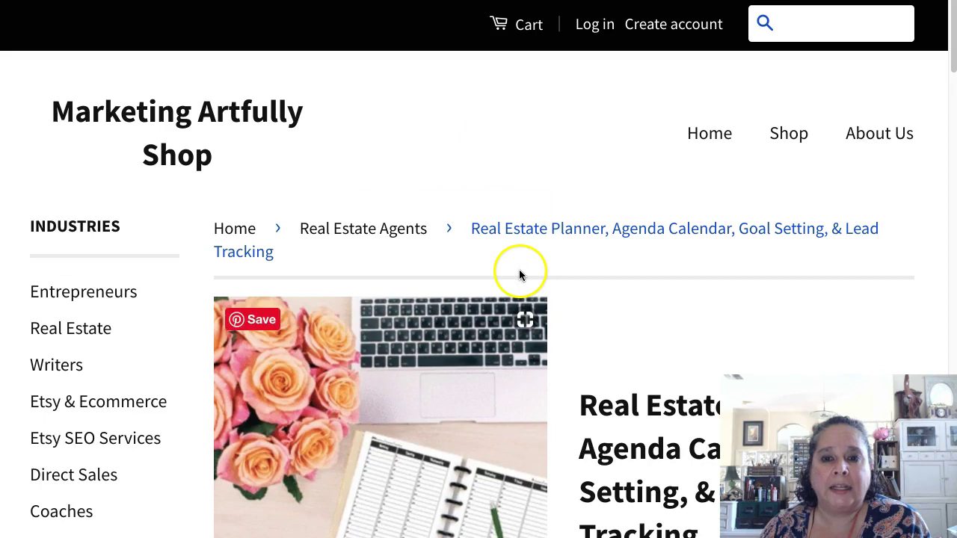